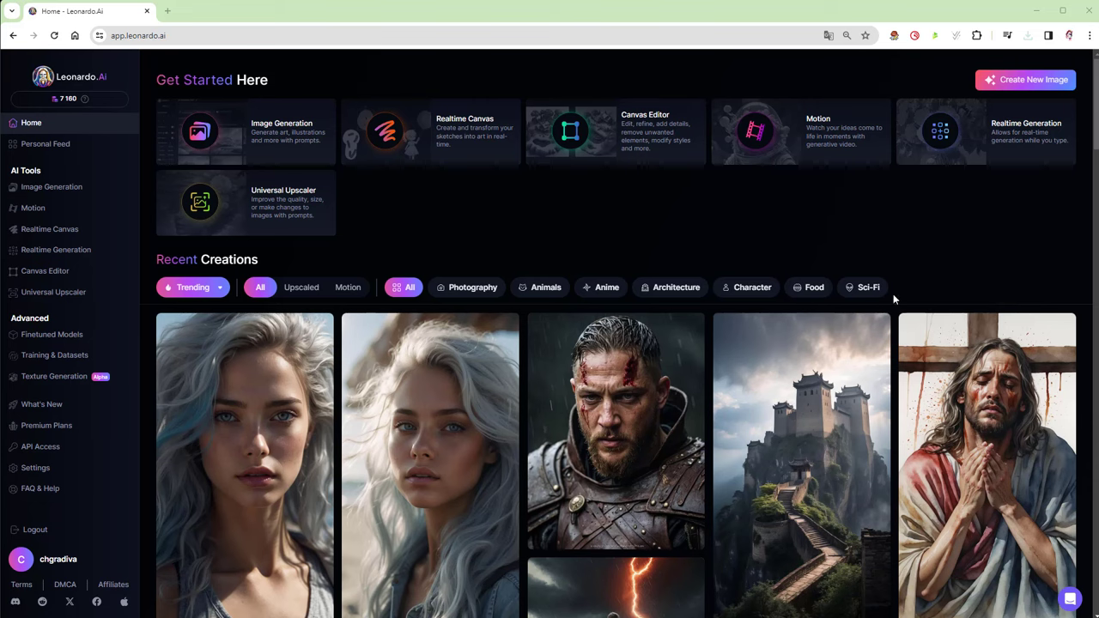
# Open the AI Image Generation page from the Home sidebar to see the earlier Womens blouse results.
pyautogui.click(83, 188)
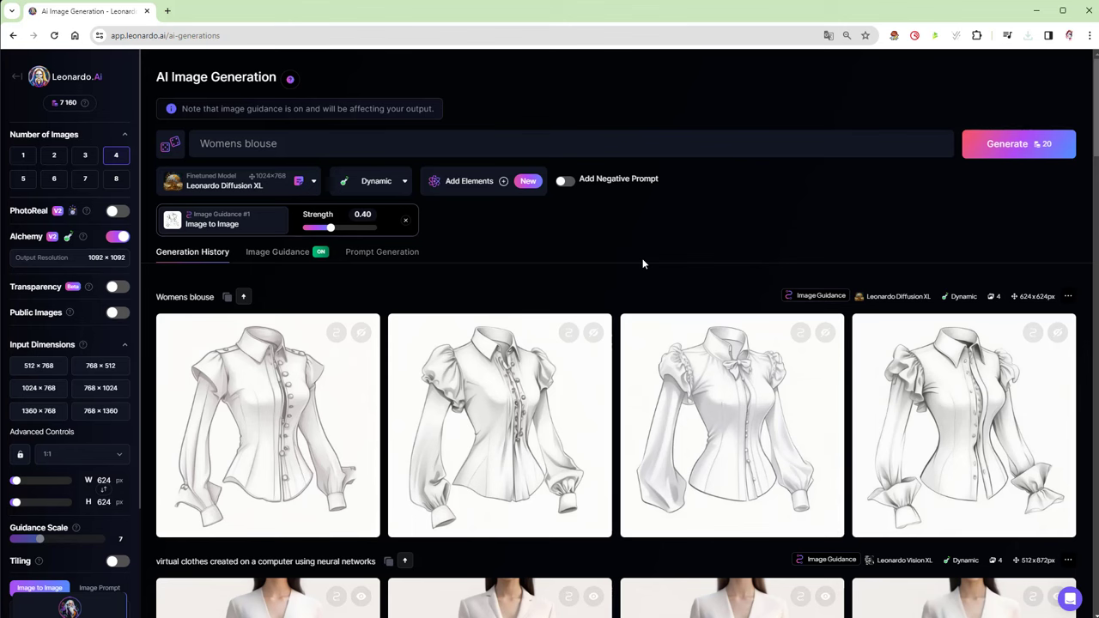
# Remove the old blouse source image from Image Input 1 under Image Guidance.
pyautogui.click(277, 254)
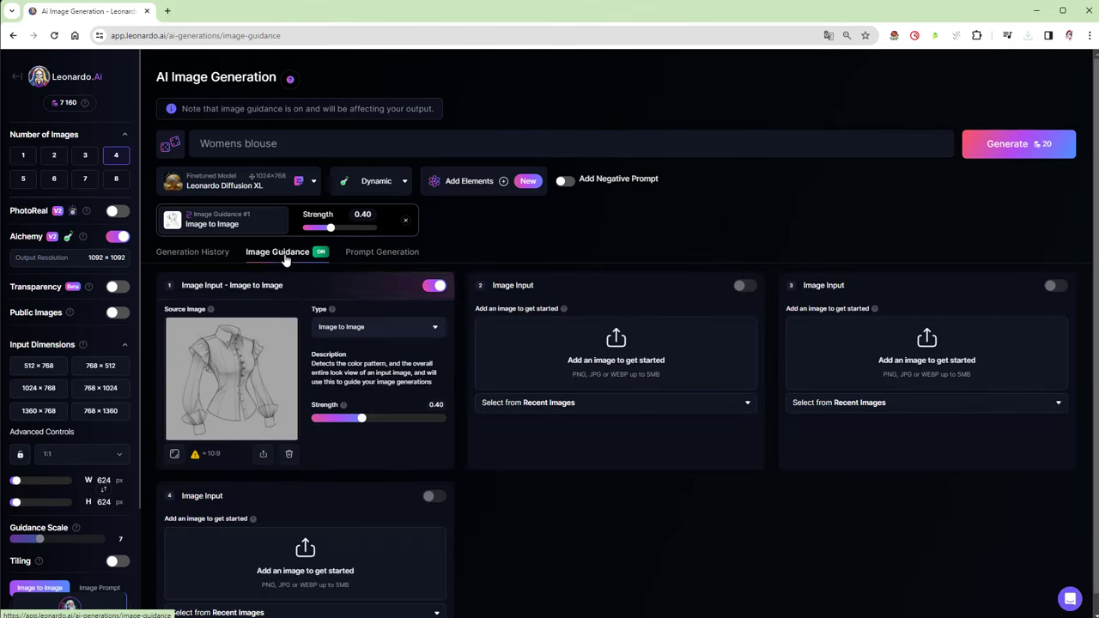
pyautogui.click(290, 456)
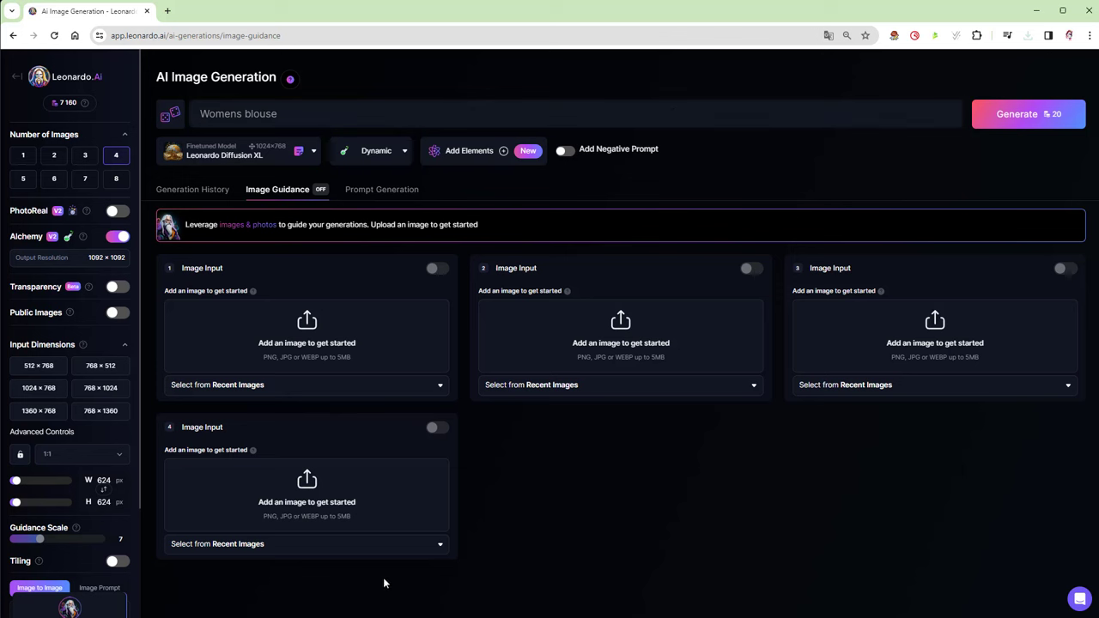
# Set the previously uploaded blouse sketch as the Image to Image source at strength 0.30.
pyautogui.click(312, 344)
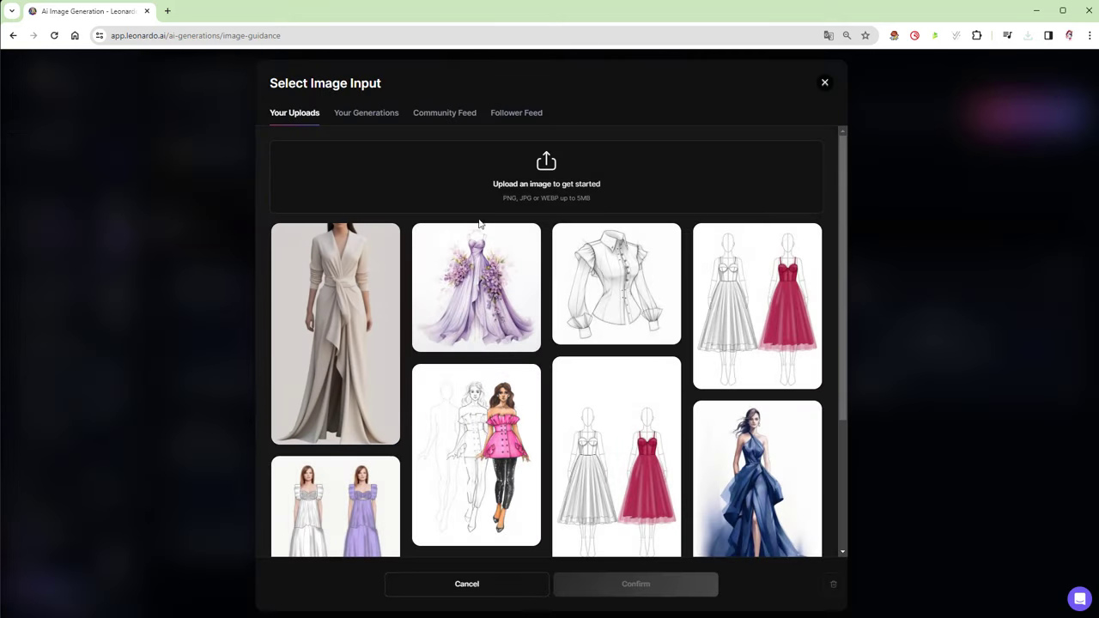
pyautogui.click(536, 191)
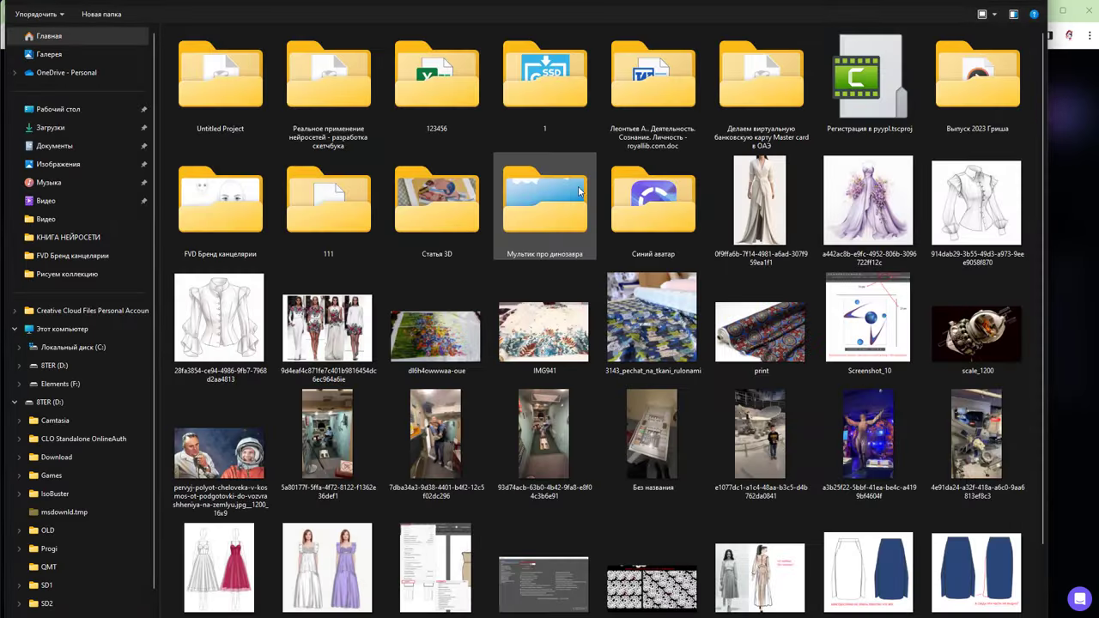
pyautogui.press('Escape')
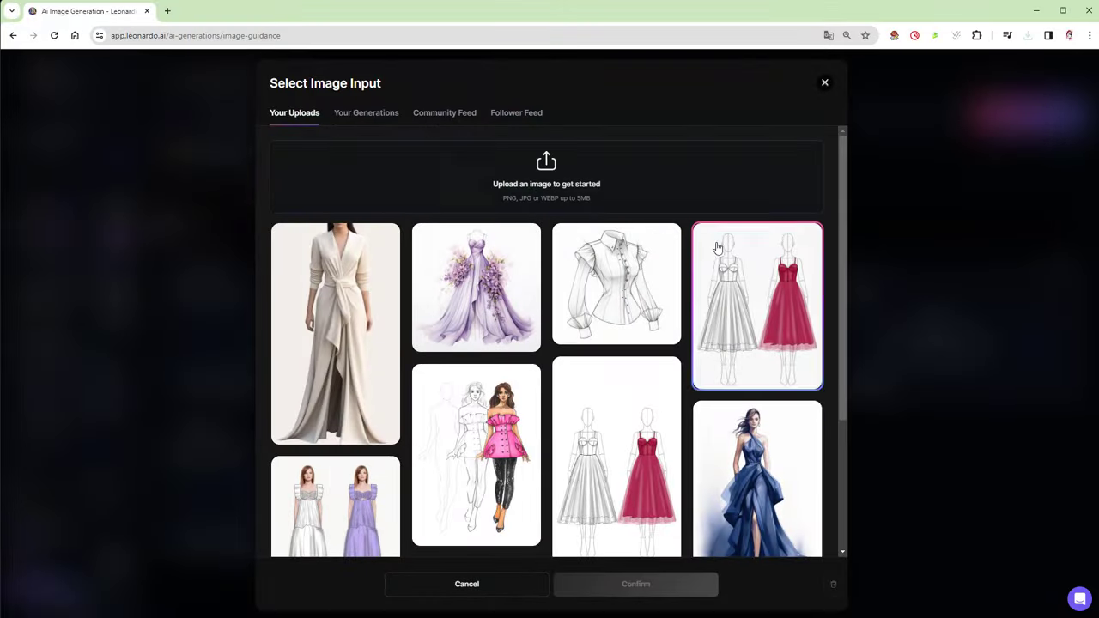
pyautogui.click(611, 286)
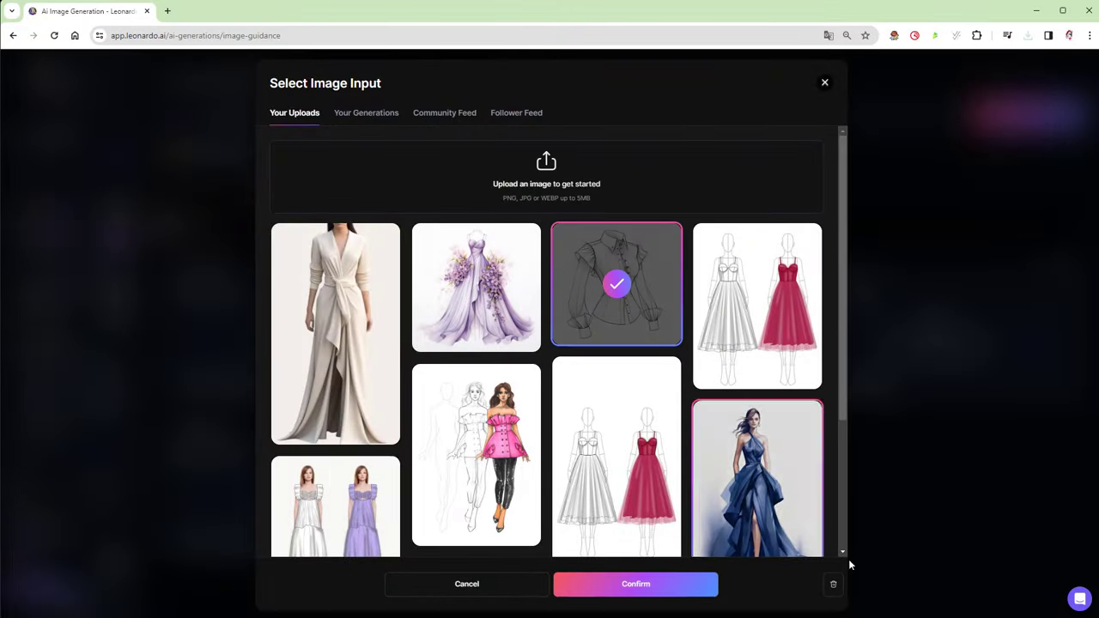
pyautogui.click(691, 589)
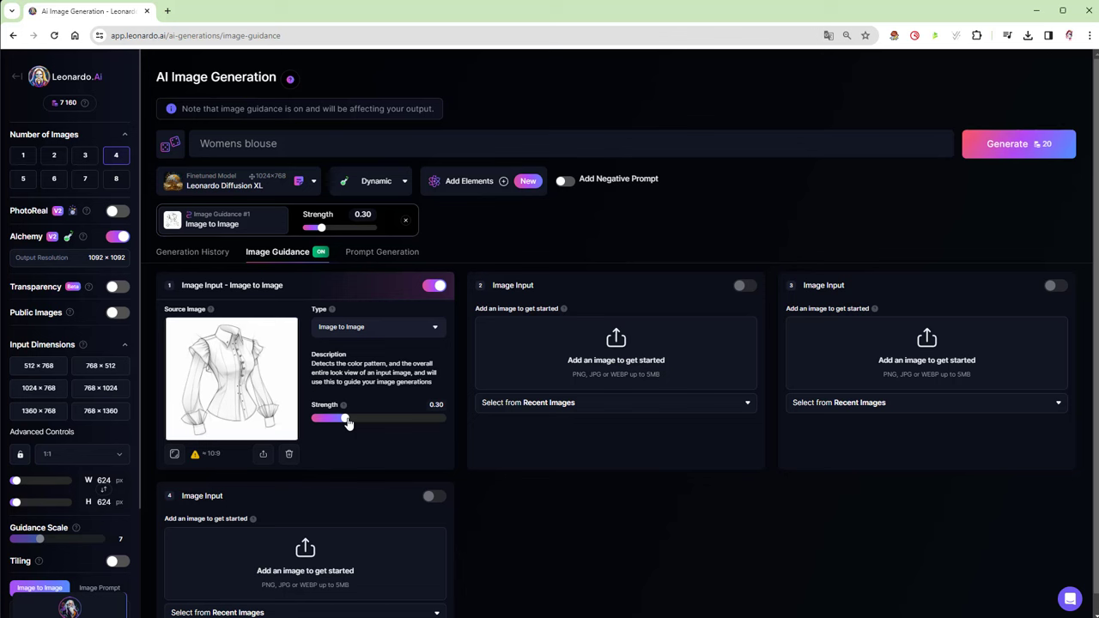
# Adjust the image-to-image guidance strength to about 0.43.
pyautogui.moveTo(439, 424); pyautogui.dragTo(448, 425)
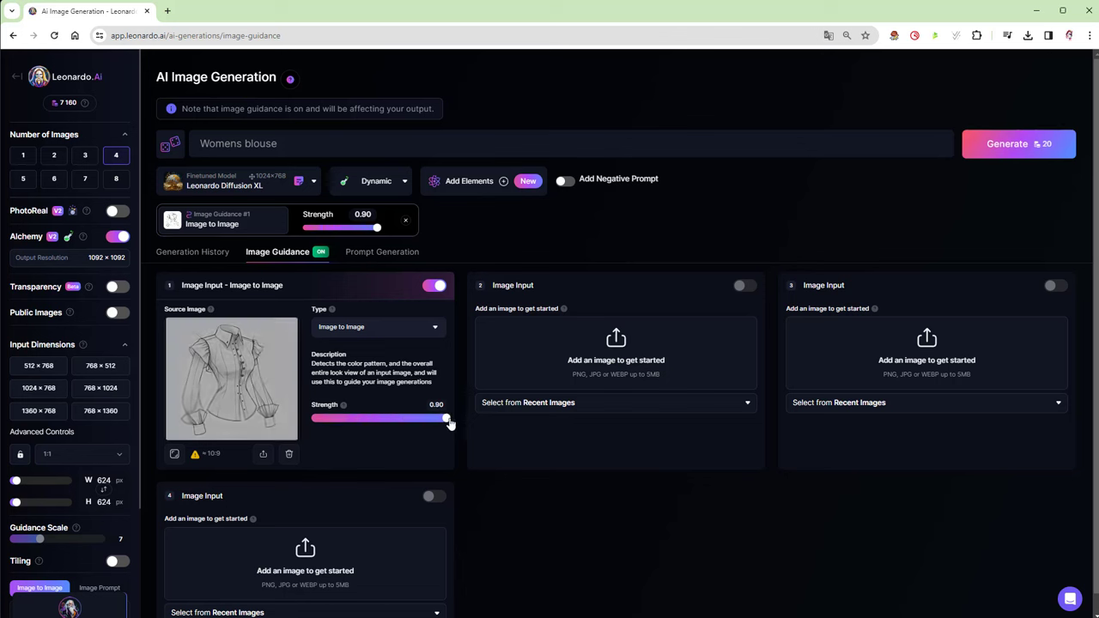
pyautogui.click(314, 422)
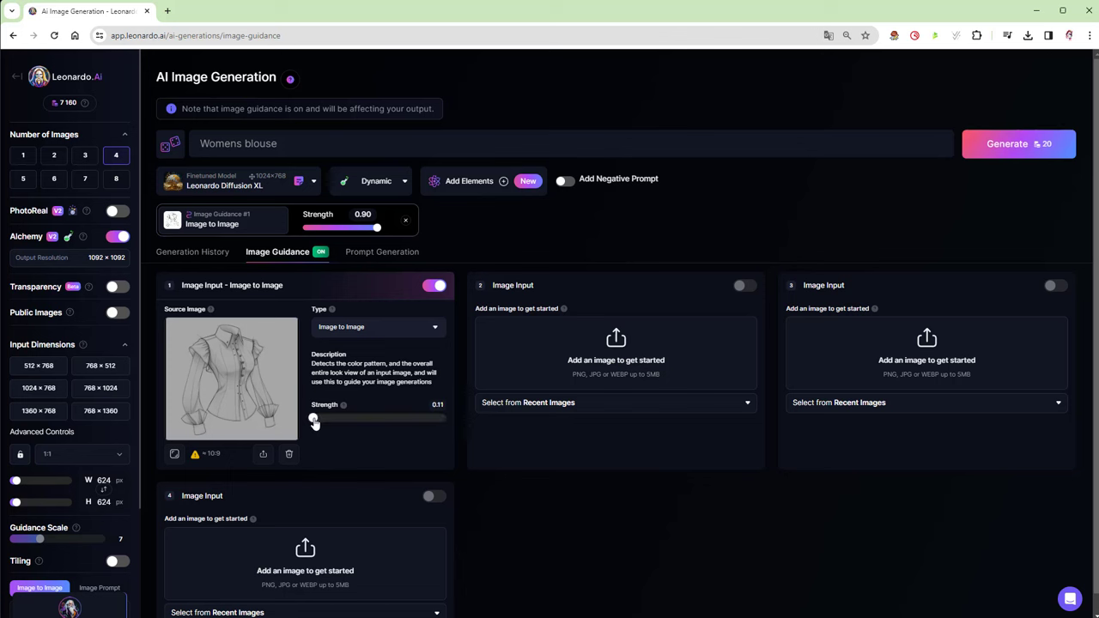
pyautogui.moveTo(315, 422); pyautogui.dragTo(305, 423)
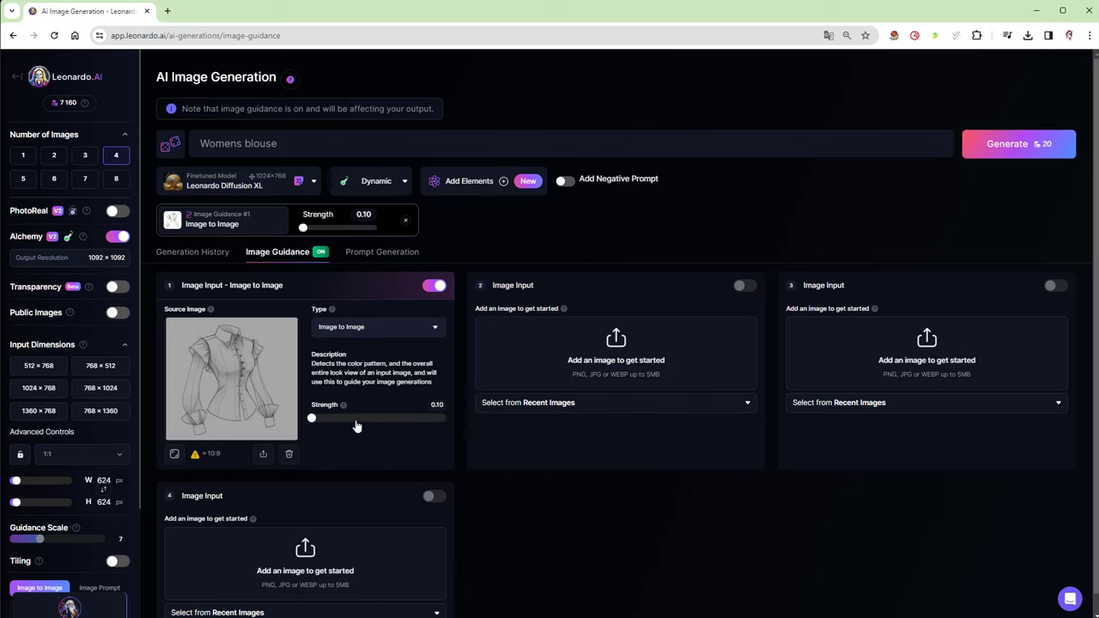
pyautogui.moveTo(355, 422); pyautogui.dragTo(370, 422)
# Keep the 1:1 aspect ratio and generate four blouse images from the sketch.
pyautogui.click(92, 463)
pyautogui.click(88, 484)
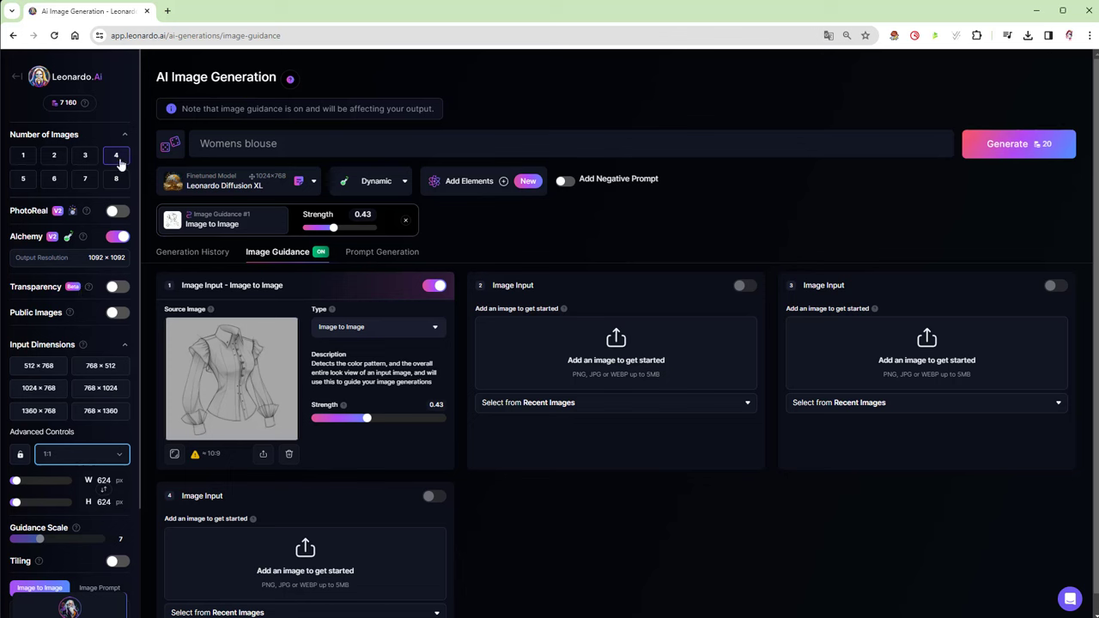
pyautogui.click(1014, 144)
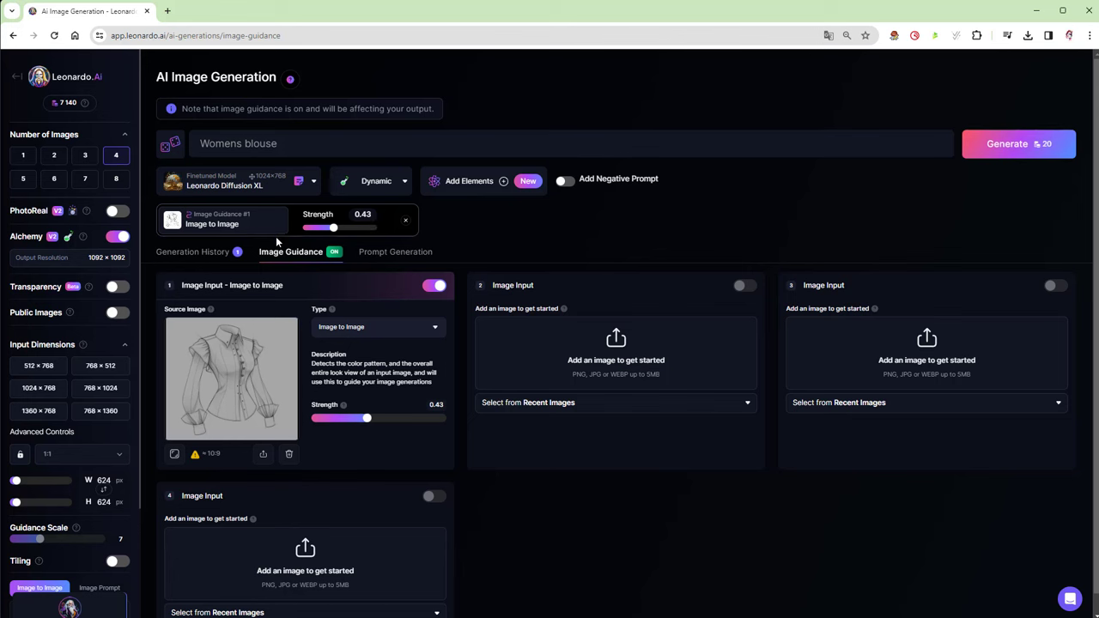
# In Generation History, view each of the four new blouse variations enlarged, then close the viewer.
pyautogui.click(198, 259)
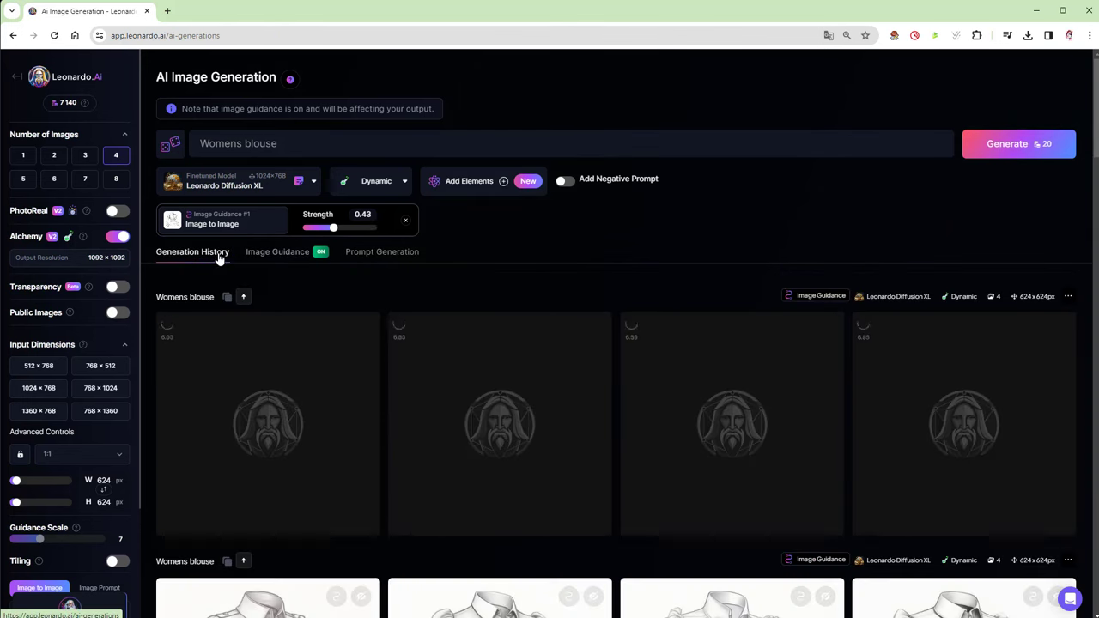
pyautogui.click(294, 254)
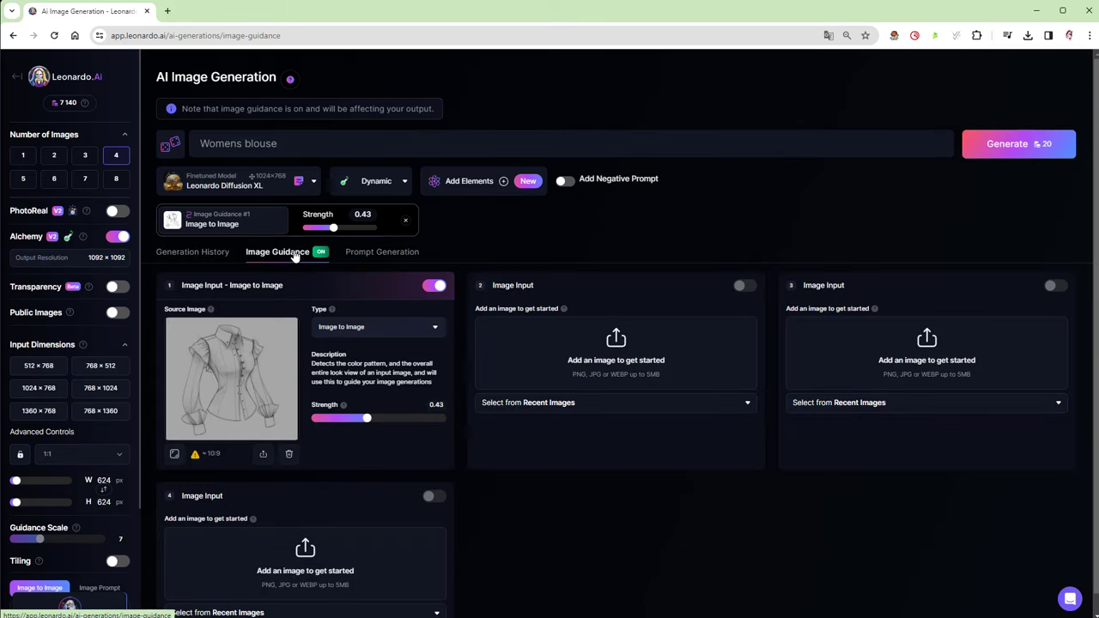
pyautogui.click(203, 258)
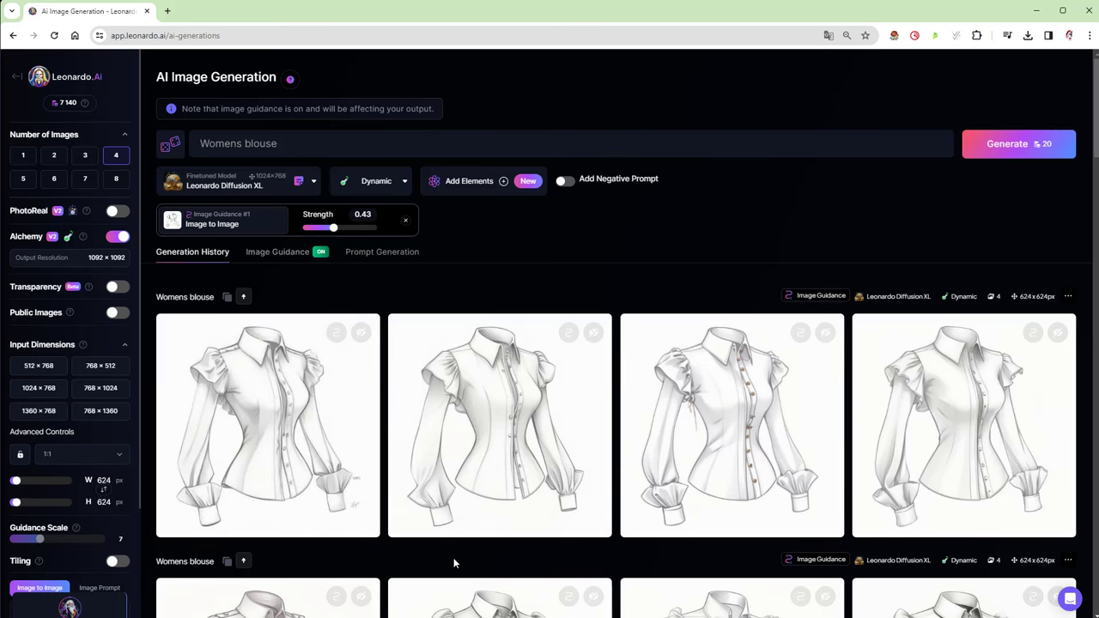
pyautogui.moveTo(344, 387)
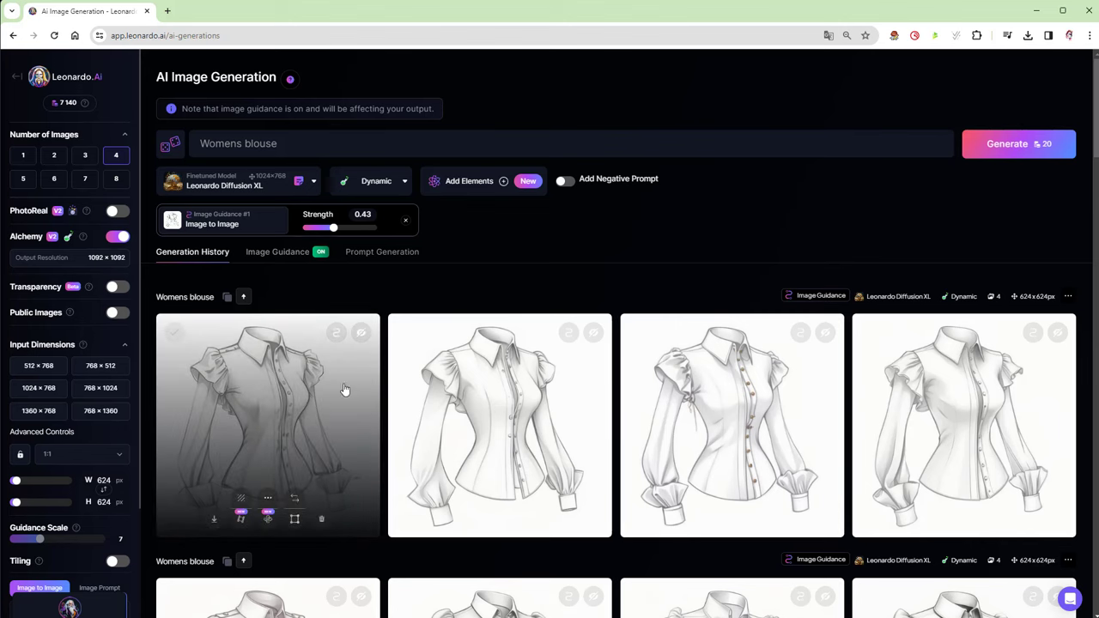
pyautogui.click(298, 423)
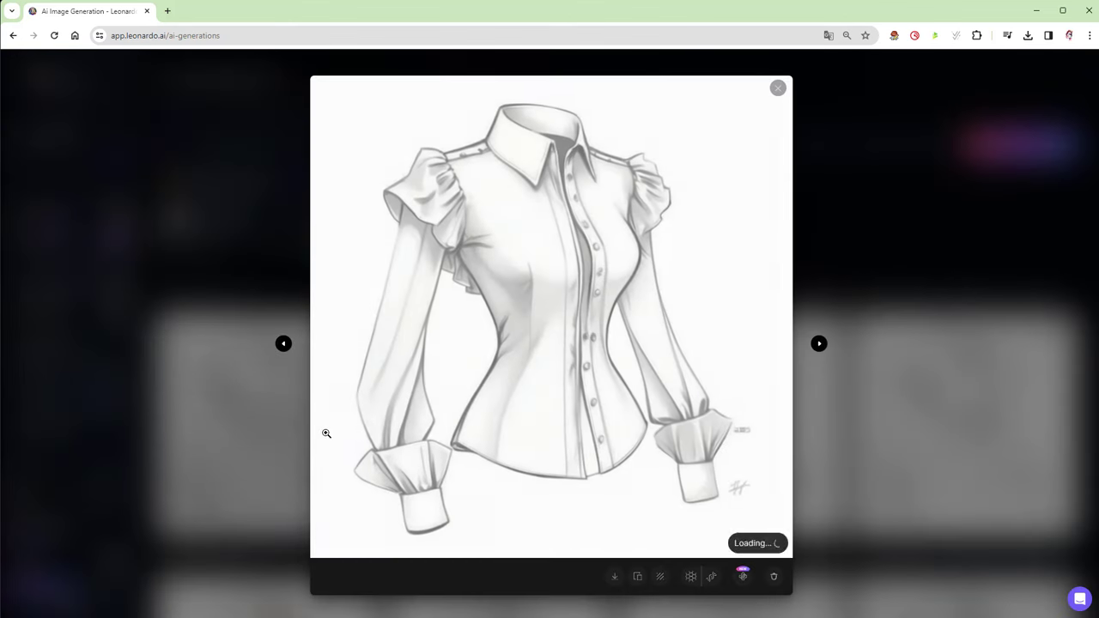
pyautogui.click(820, 346)
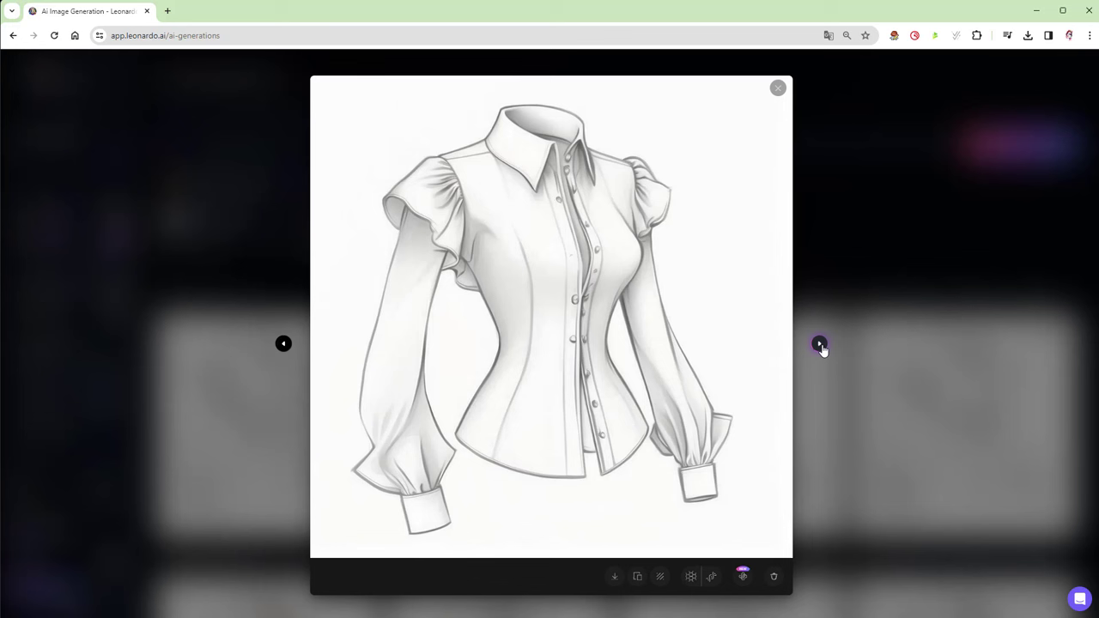
pyautogui.click(820, 345)
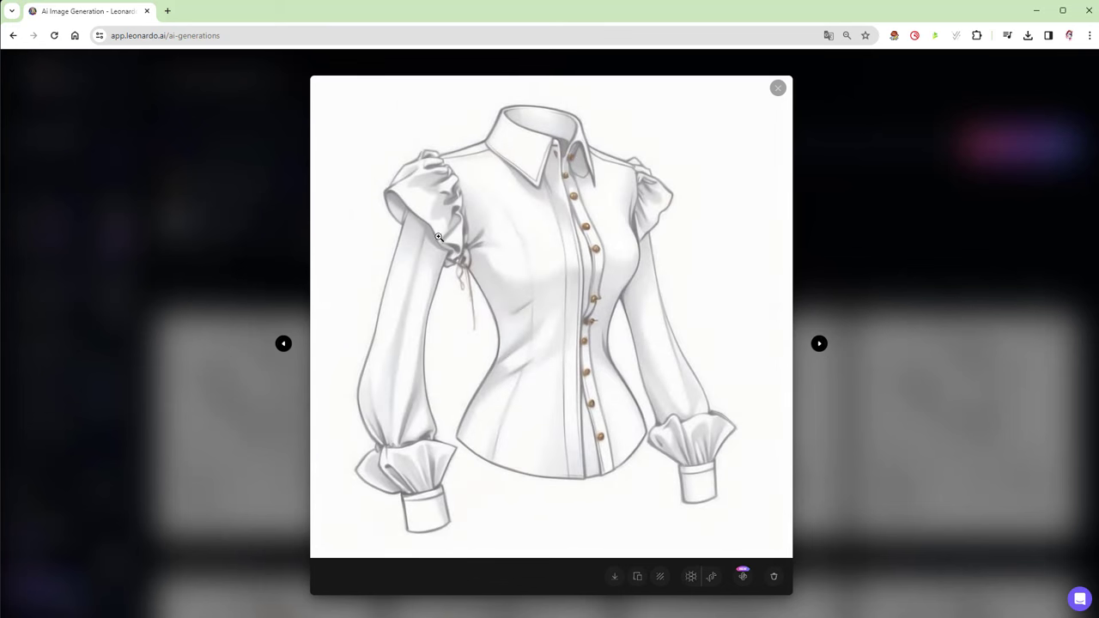
pyautogui.click(819, 345)
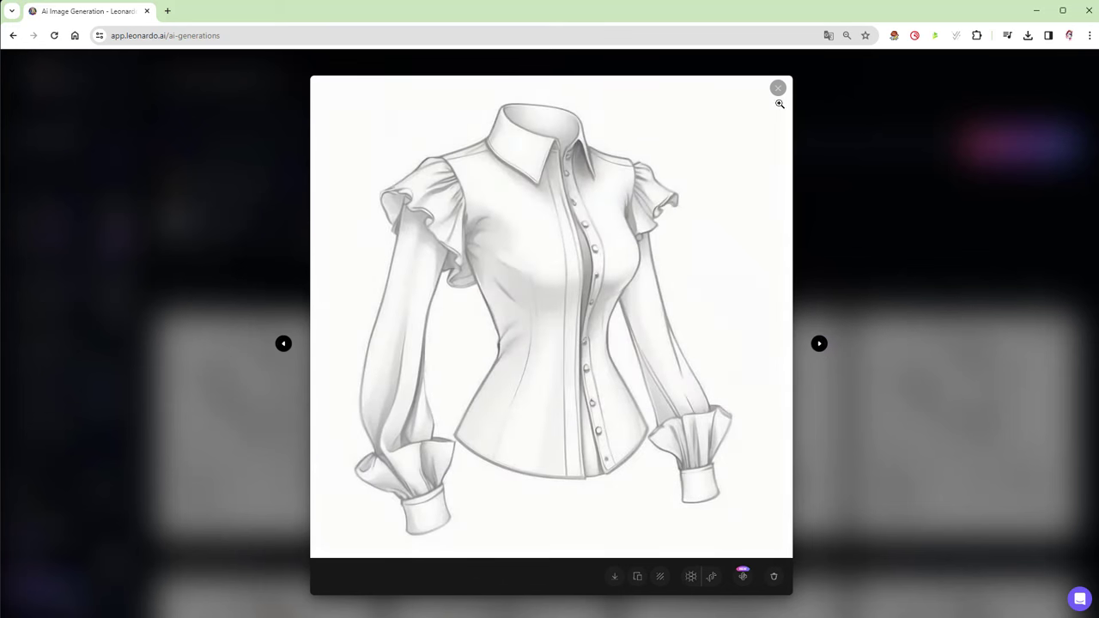
pyautogui.click(778, 88)
# Generate two blouse batches at guidance strengths 0.14 and 0.85, then check them in the history.
pyautogui.click(276, 254)
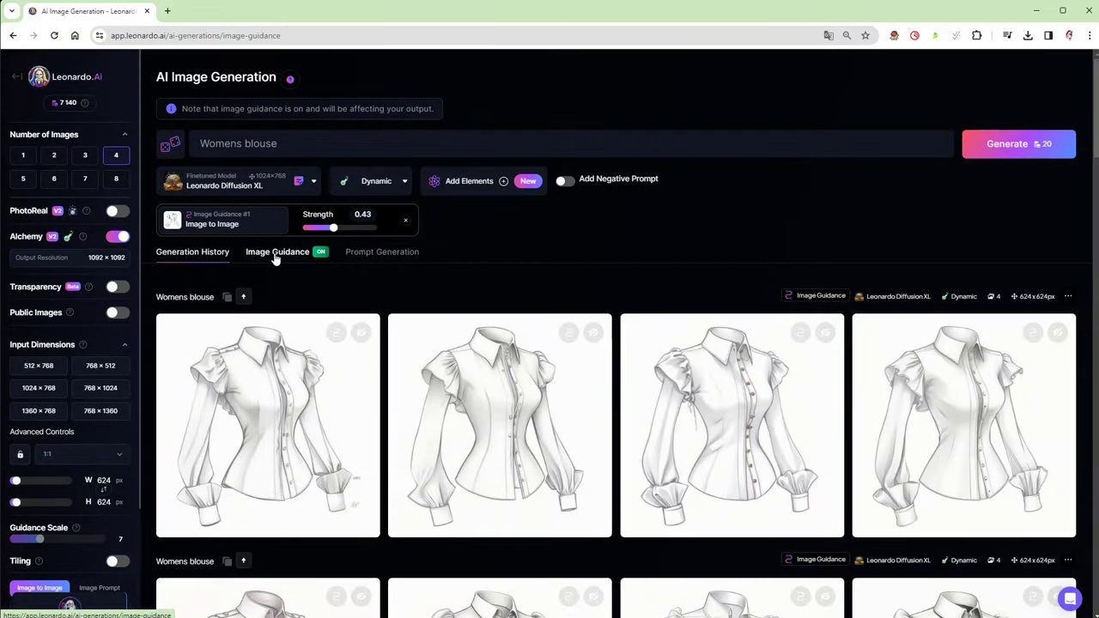
pyautogui.click(325, 421)
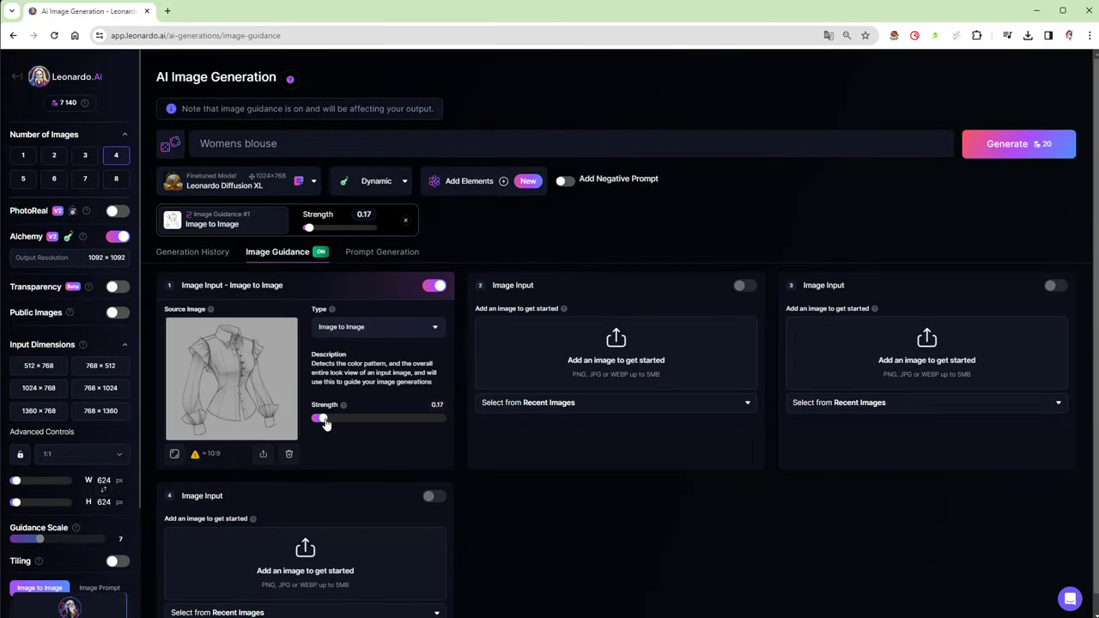
pyautogui.moveTo(324, 422); pyautogui.dragTo(320, 425)
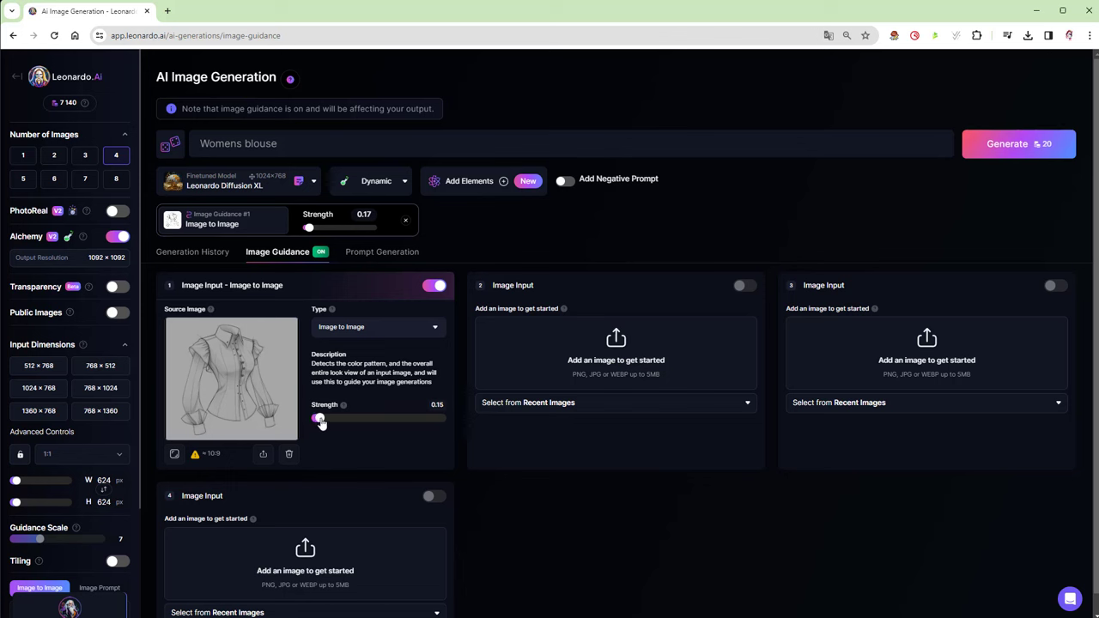
pyautogui.click(1002, 151)
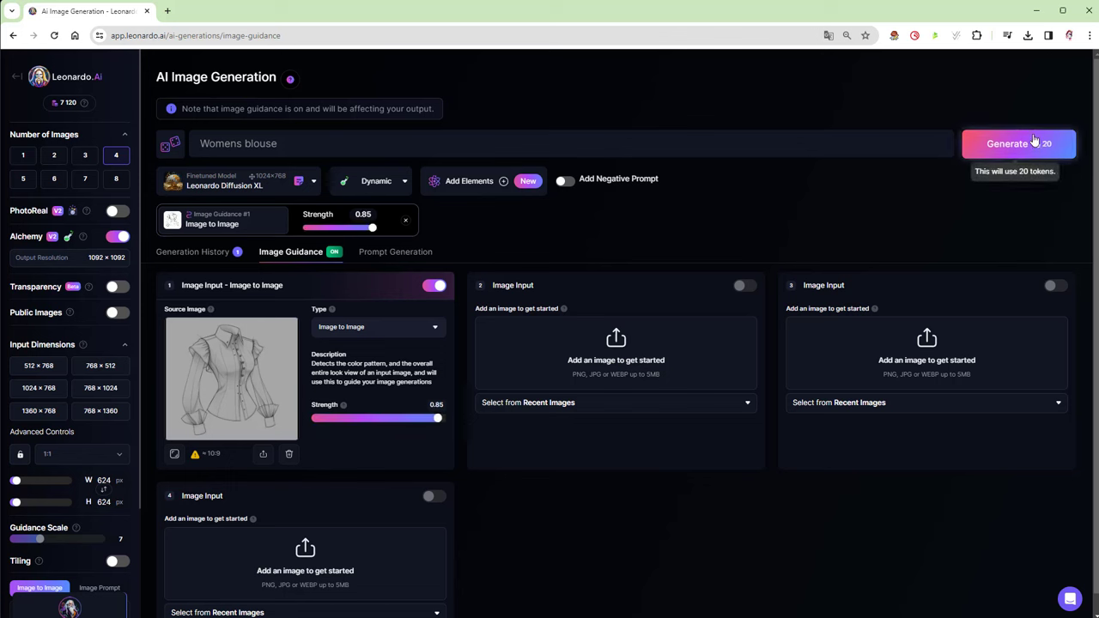
pyautogui.click(979, 153)
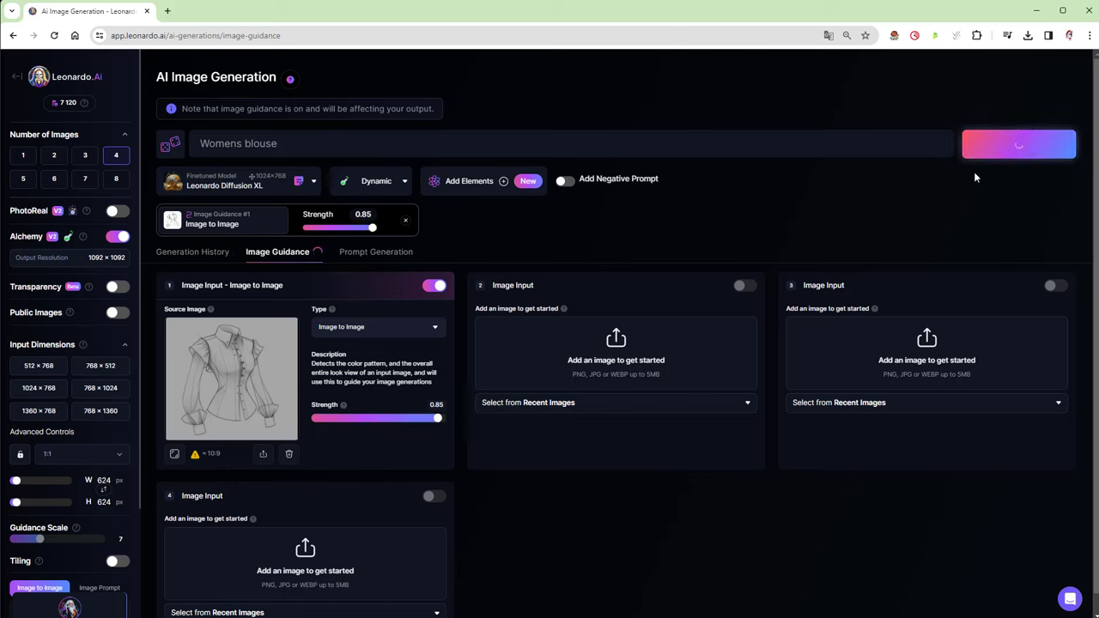
pyautogui.click(195, 253)
# Scroll the generation history until the line-sketch and realistic blouse batches finish rendering.
pyautogui.scroll(-2, 541, 279)
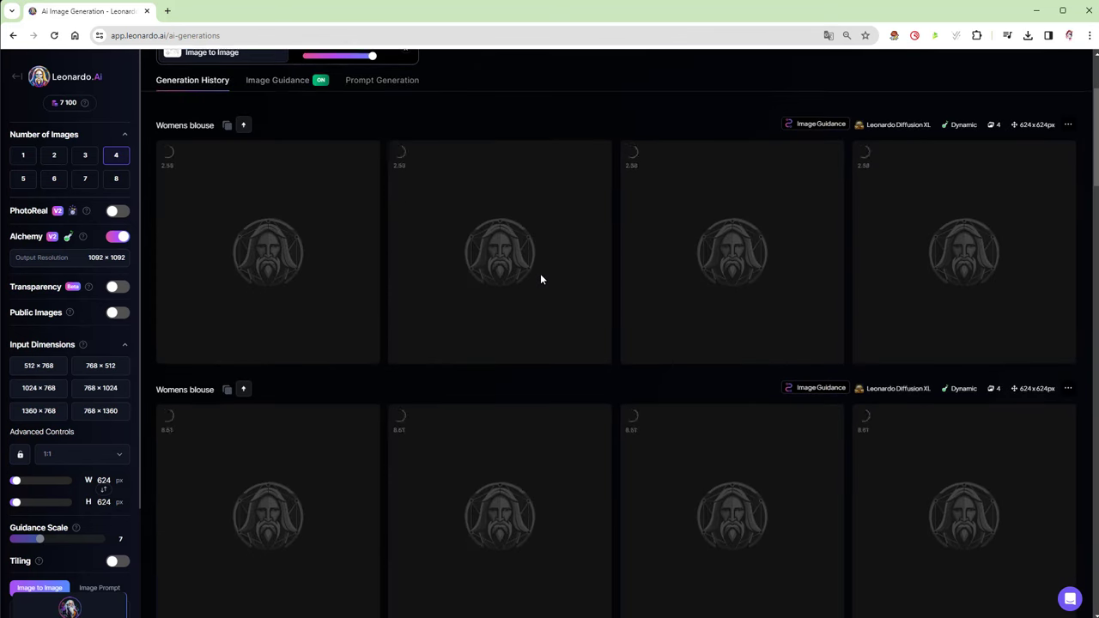
pyautogui.scroll(-2, 541, 279)
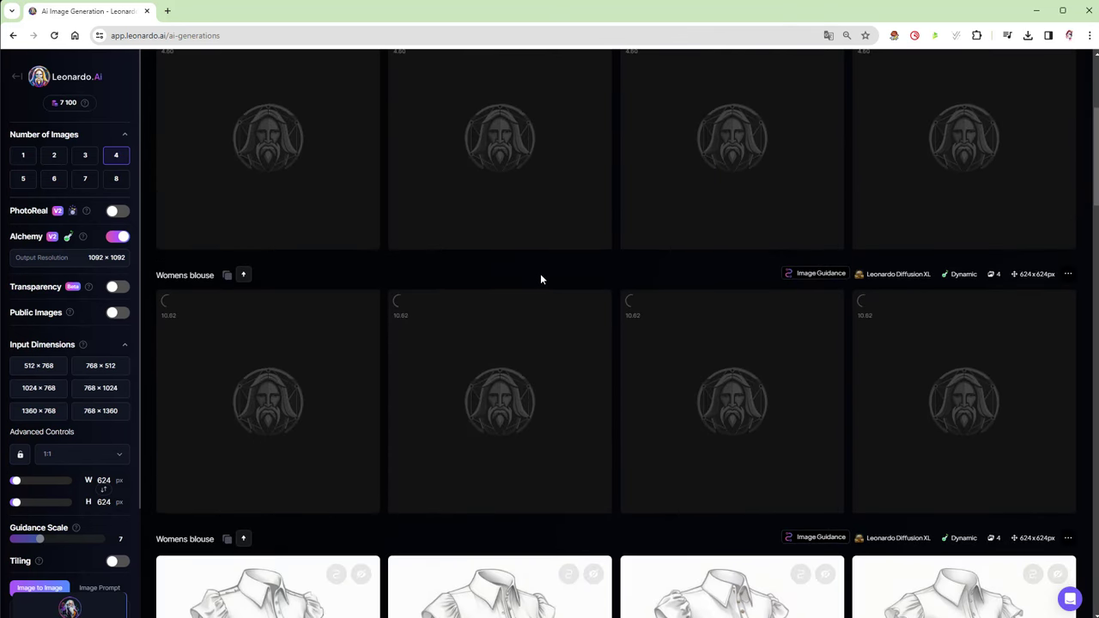
pyautogui.scroll(1, 540, 273)
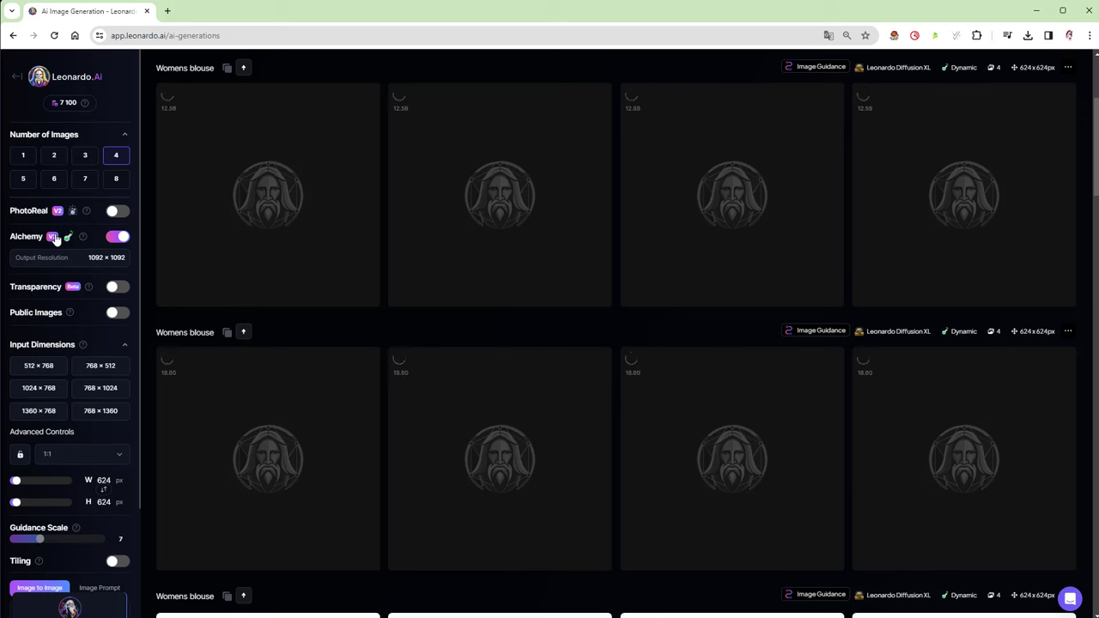
pyautogui.scroll(-1, 463, 288)
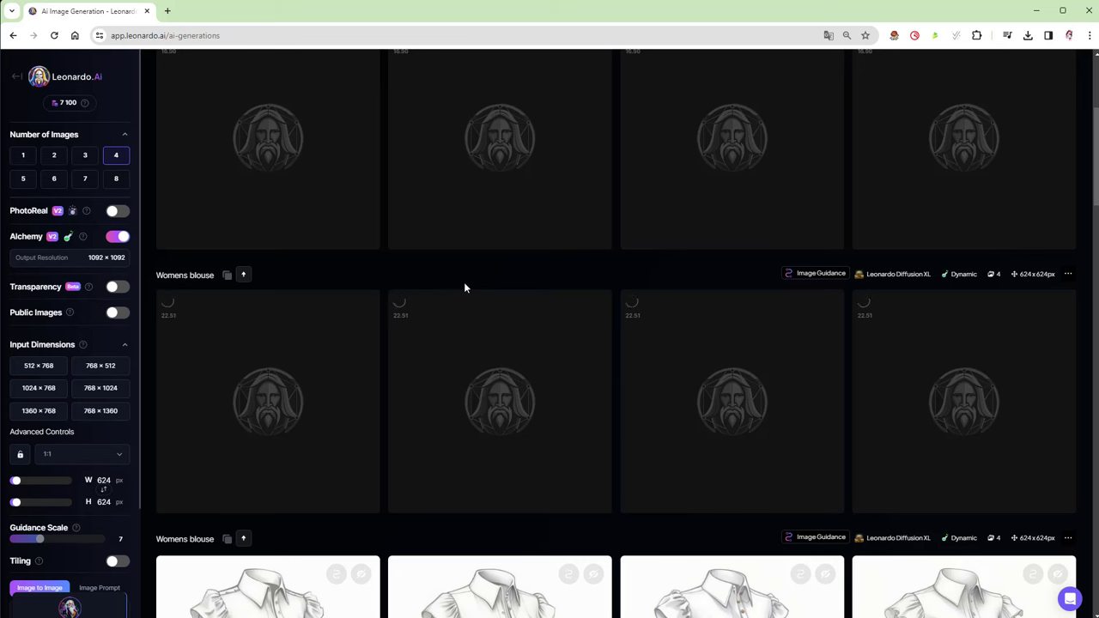
pyautogui.scroll(-1, 464, 289)
pyautogui.scroll(-3, 463, 288)
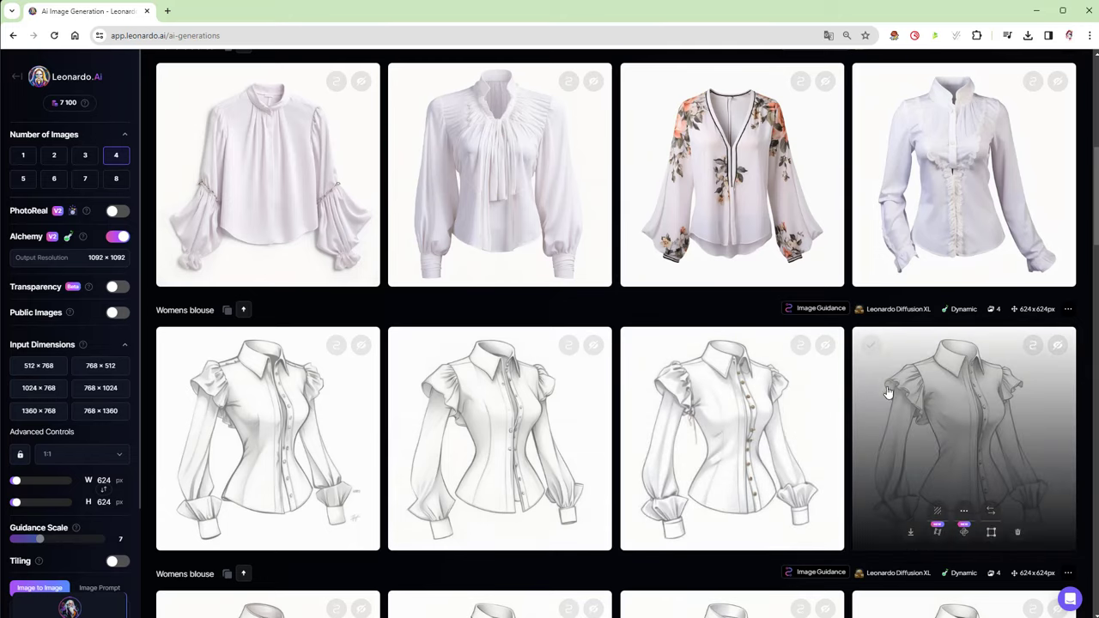
pyautogui.scroll(1, 861, 400)
pyautogui.scroll(4, 861, 400)
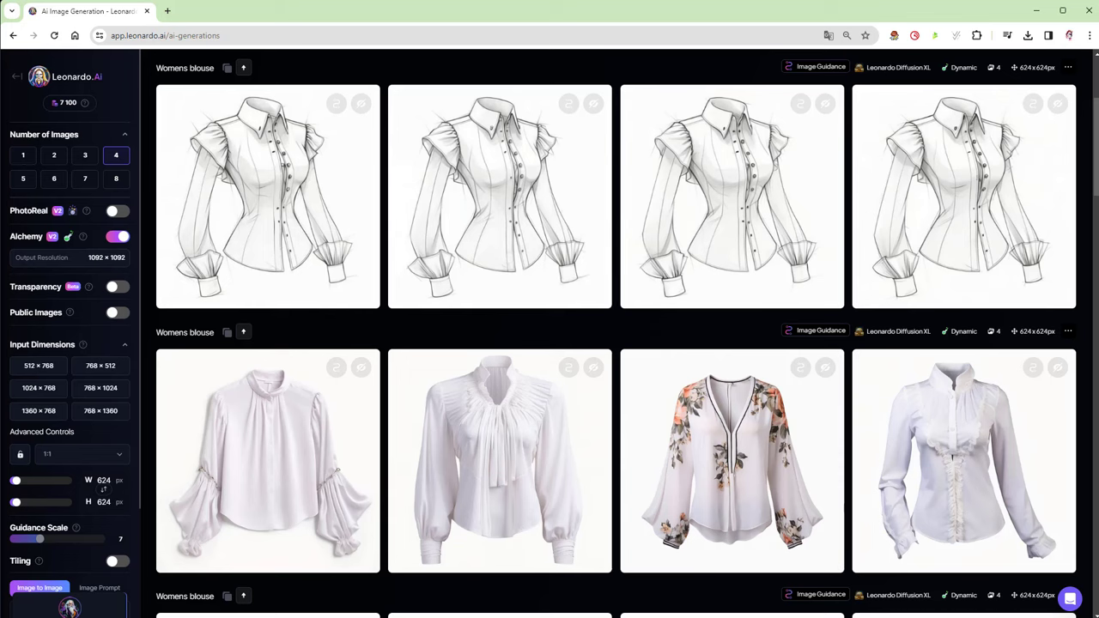
# Open the first blouse sketch enlarged, browse the next three variations, and close the viewer.
pyautogui.click(315, 172)
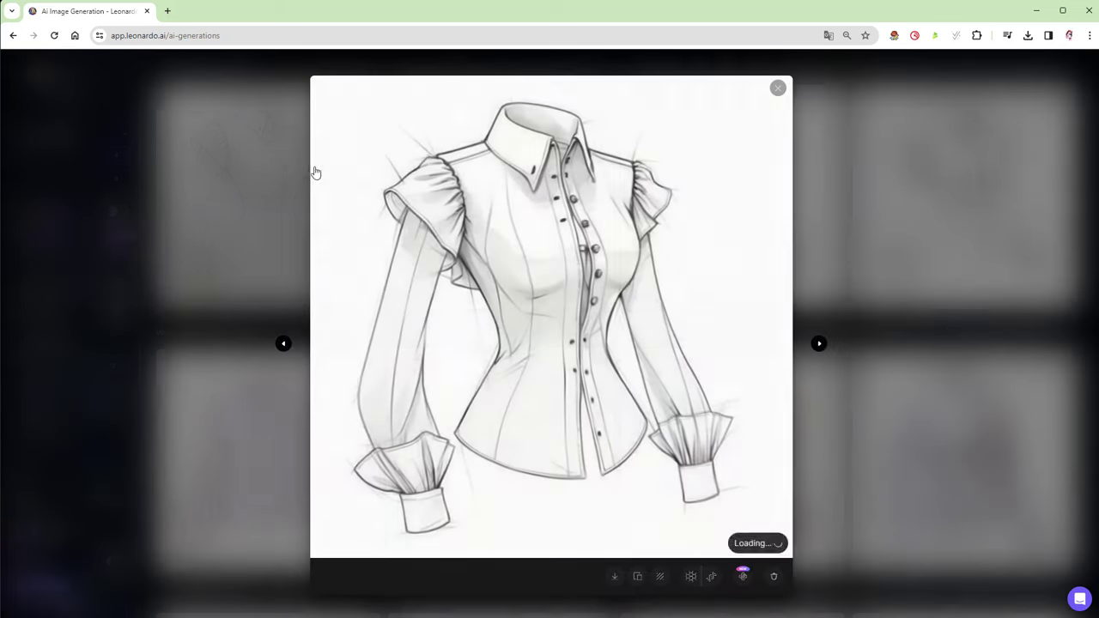
pyautogui.click(819, 345)
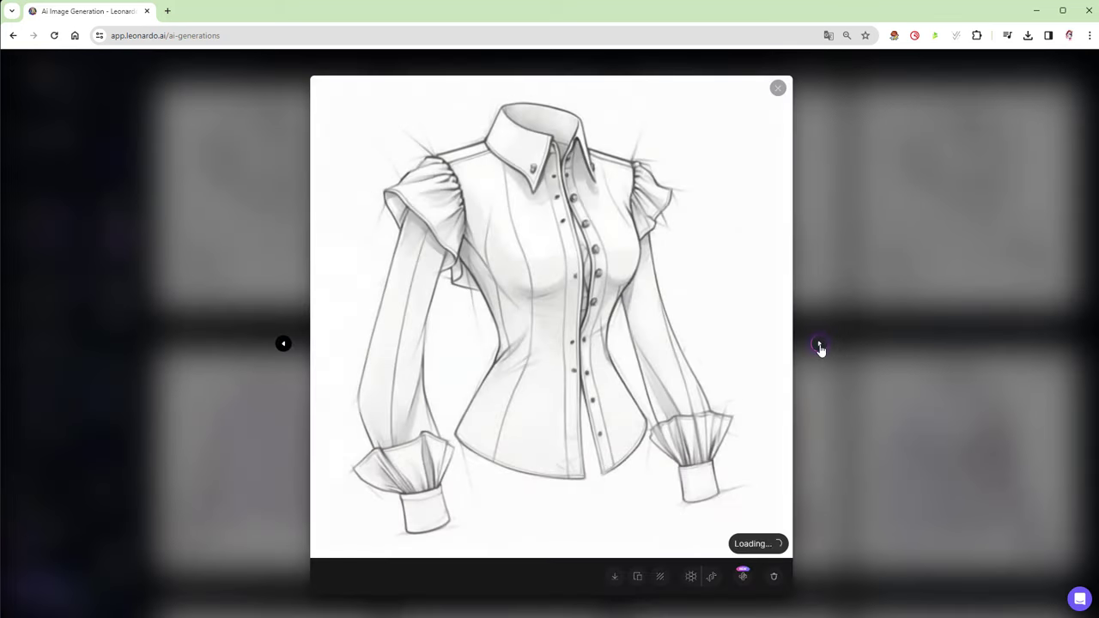
pyautogui.click(819, 345)
pyautogui.click(819, 345)
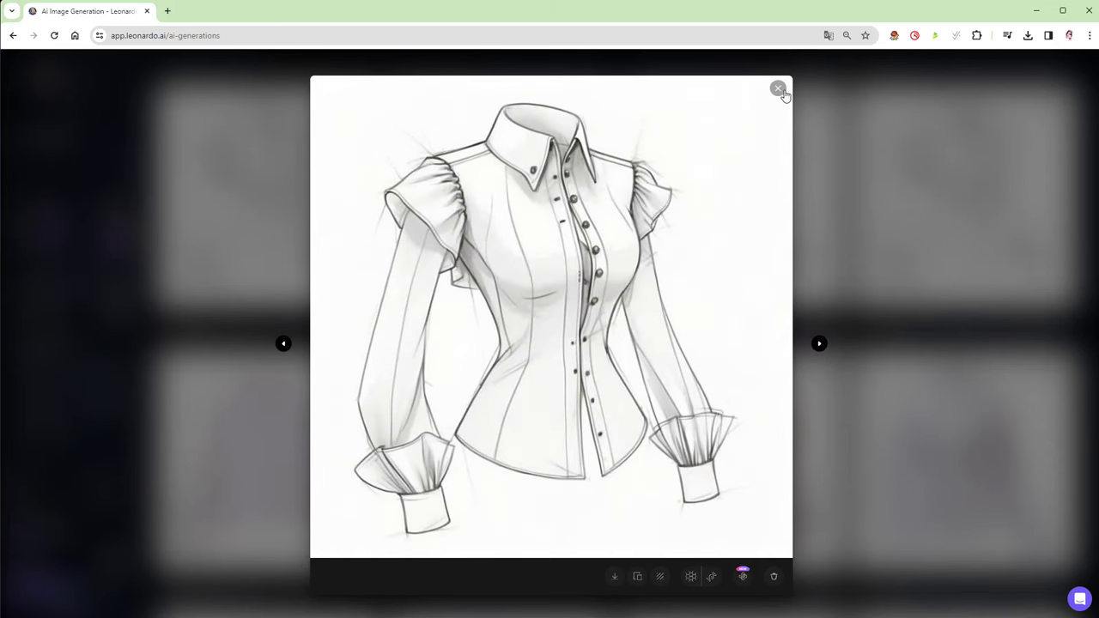
pyautogui.click(778, 89)
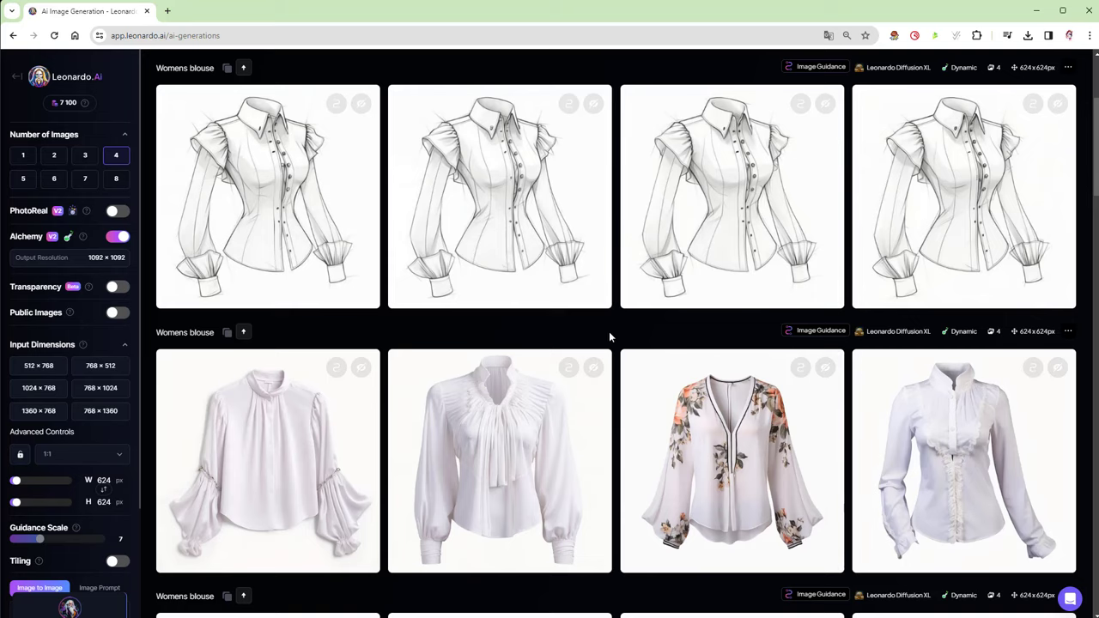
# Scroll back to the top of the generation page.
pyautogui.scroll(-3, 338, 468)
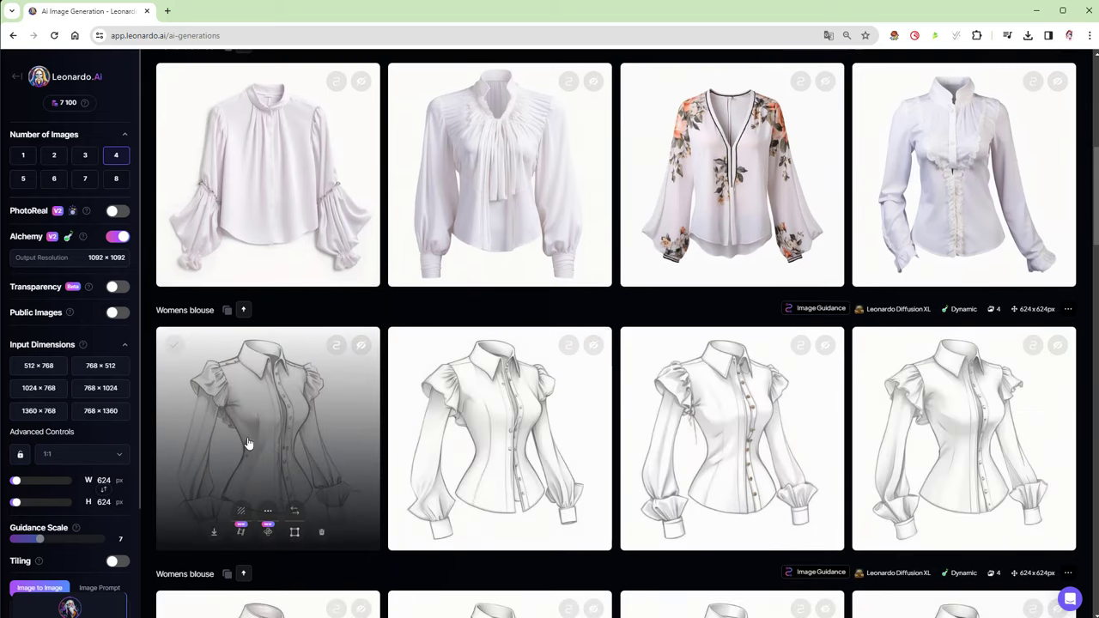
pyautogui.scroll(1, 867, 440)
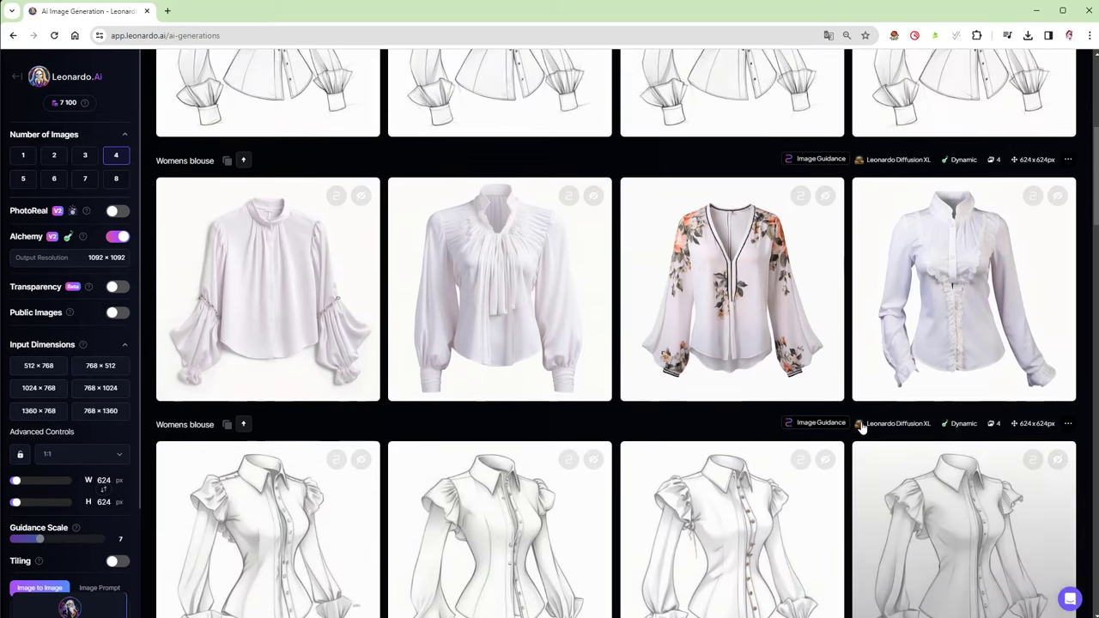
pyautogui.scroll(1, 863, 428)
pyautogui.scroll(3, 862, 426)
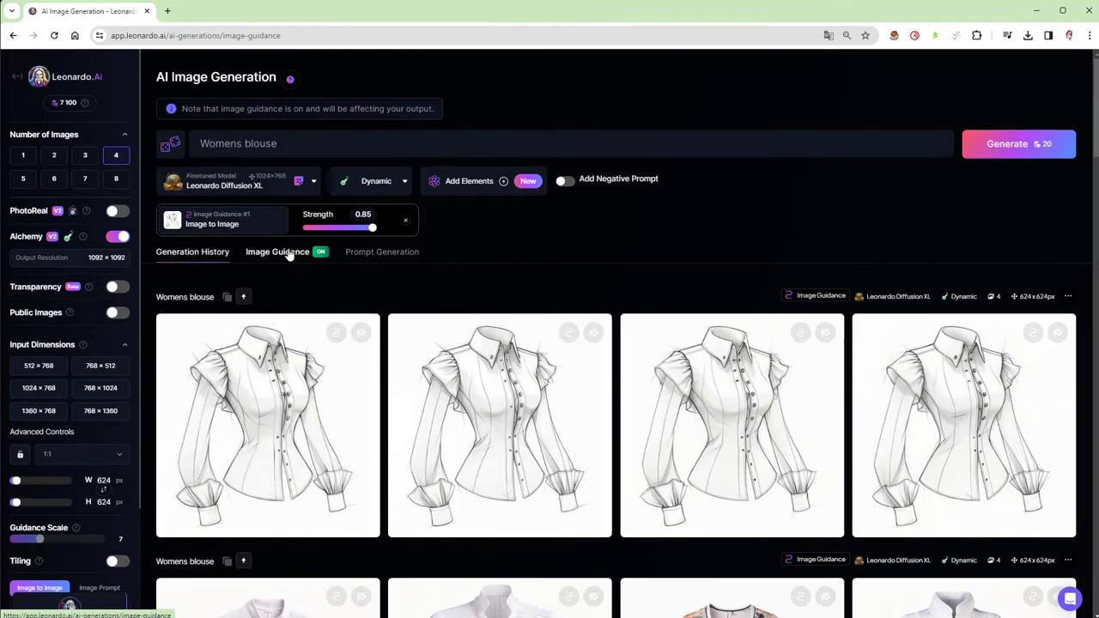
# Swap the guidance image from the blouse sketch to the blue gown and set output size 768×1024.
pyautogui.click(287, 253)
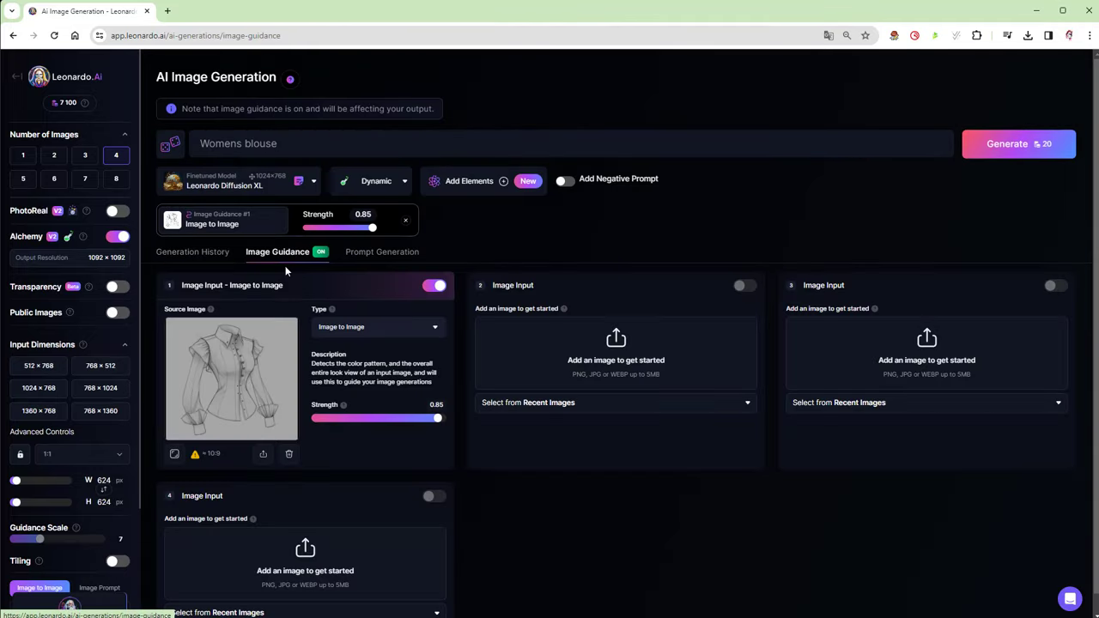
pyautogui.click(288, 453)
pyautogui.click(311, 339)
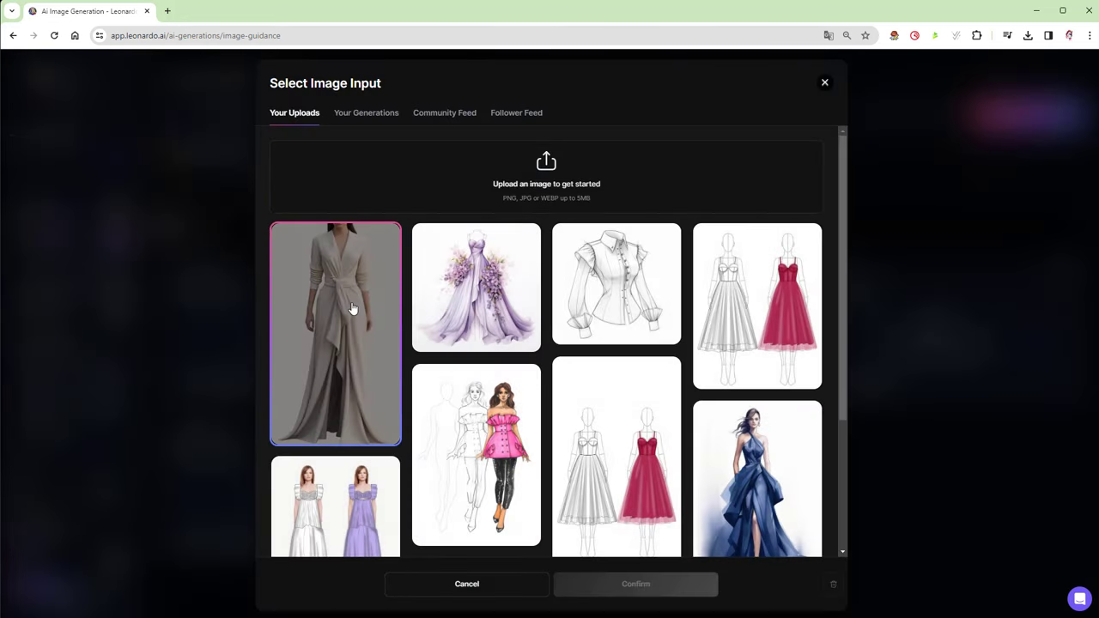
pyautogui.click(761, 535)
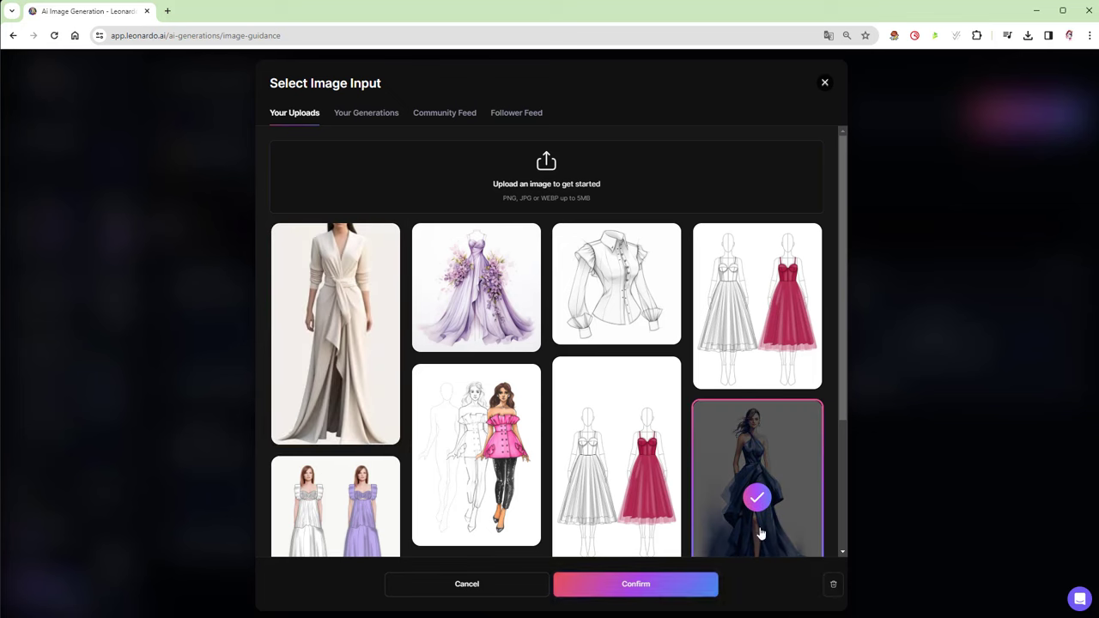
pyautogui.click(679, 588)
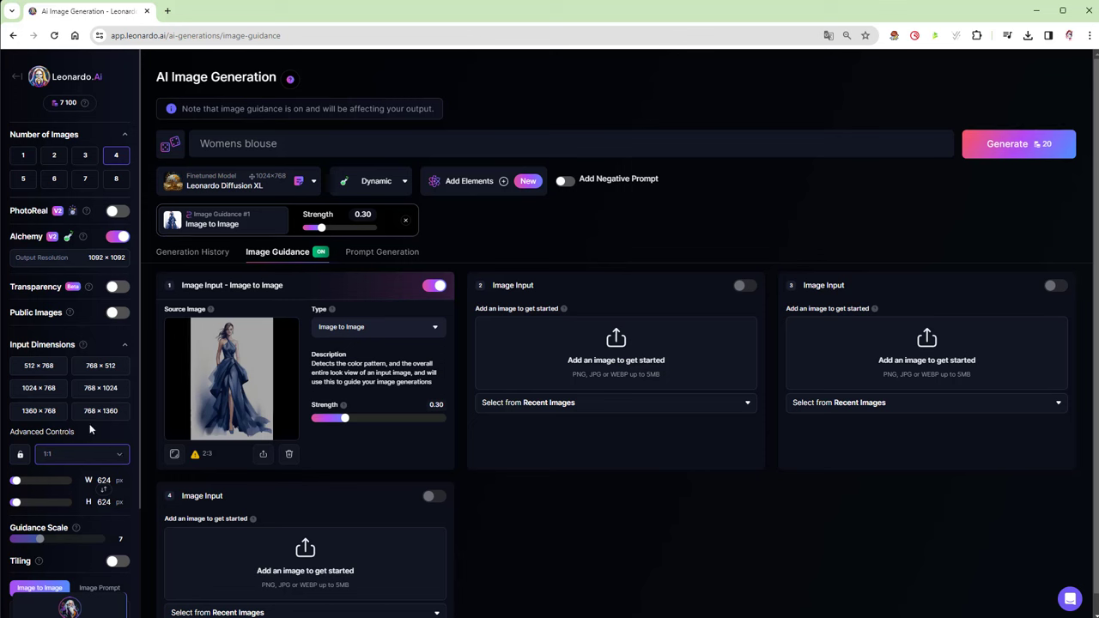
pyautogui.click(97, 395)
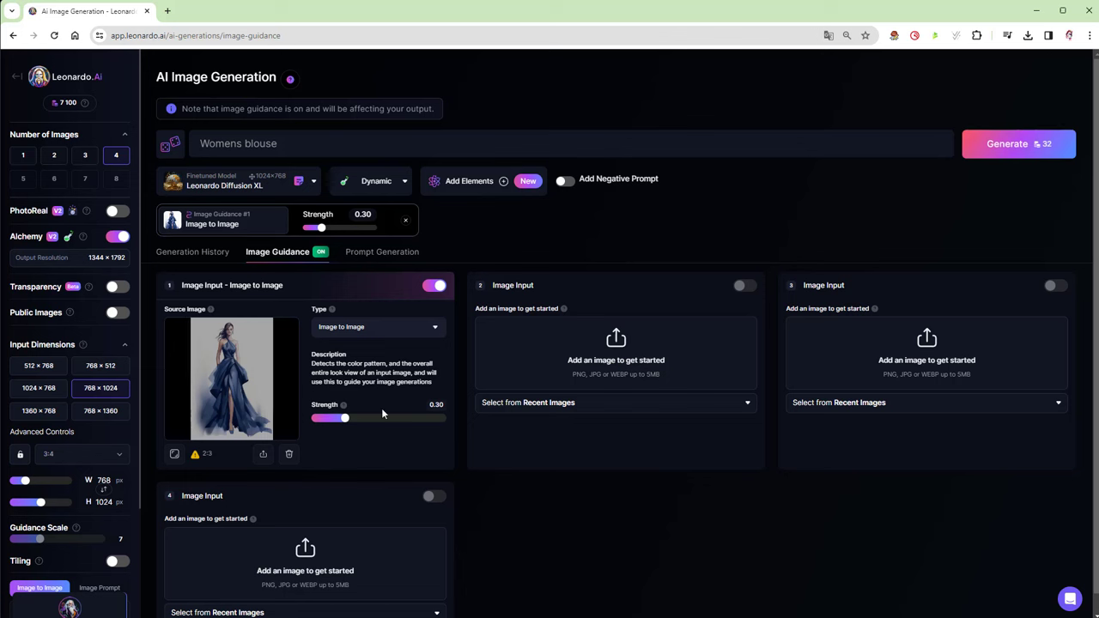
# Set guidance strength to 0.43, change the prompt to 'Womens dress', and generate.
pyautogui.moveTo(346, 423); pyautogui.dragTo(367, 422)
pyautogui.click(309, 144)
pyautogui.write('dress')
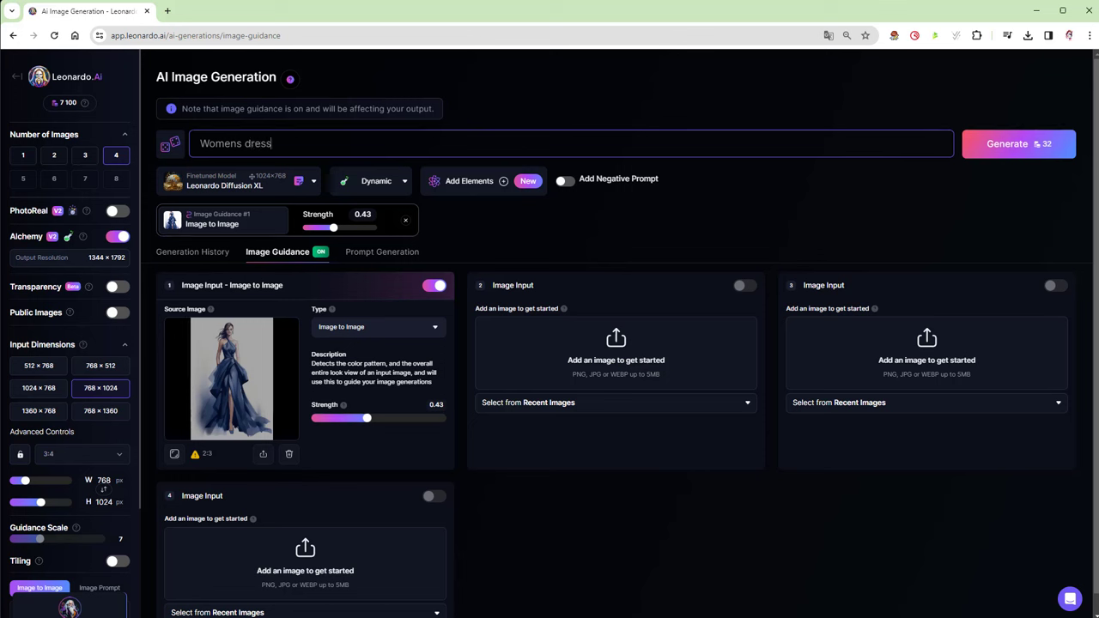
pyautogui.click(1009, 143)
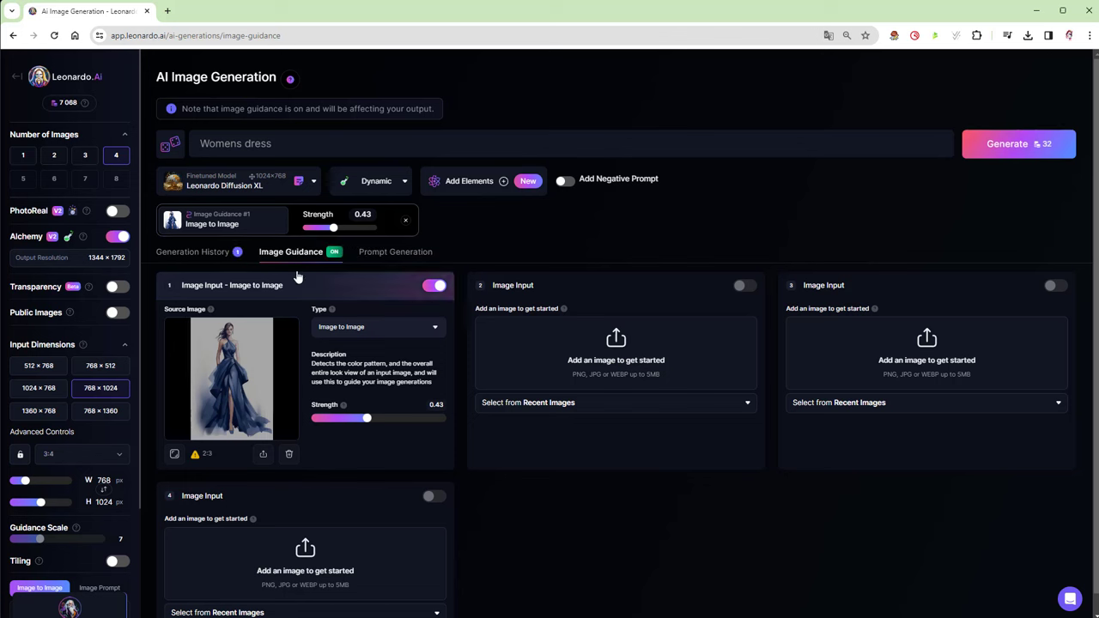
# Generate two more dress batches at strengths 0.15 and 0.84, then open Generation History.
pyautogui.click(319, 421)
pyautogui.click(1018, 146)
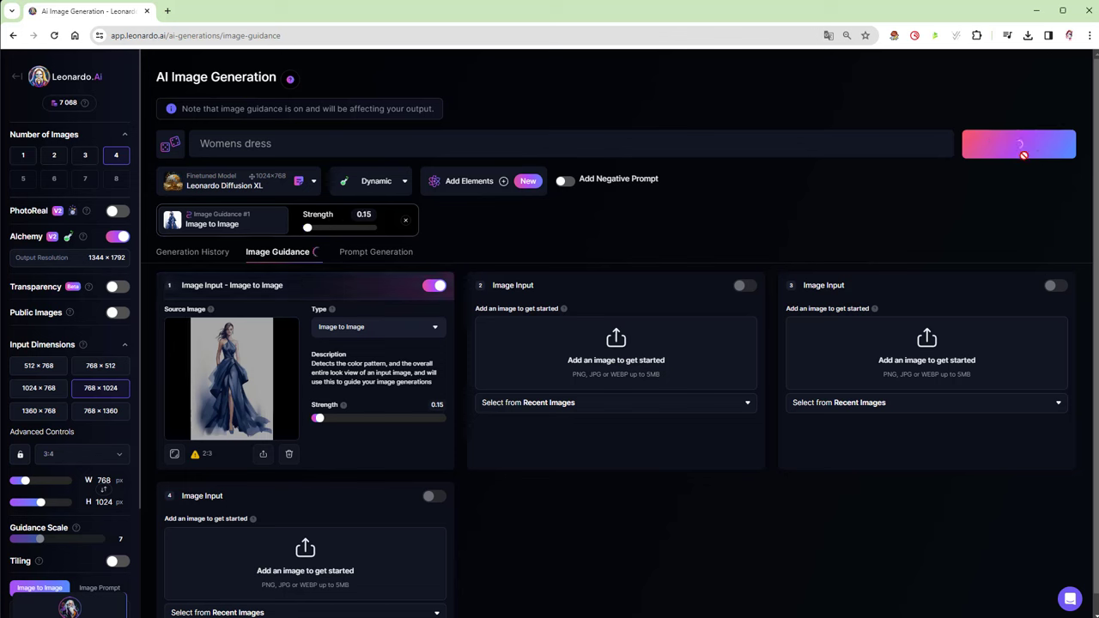
pyautogui.click(437, 418)
pyautogui.click(1022, 147)
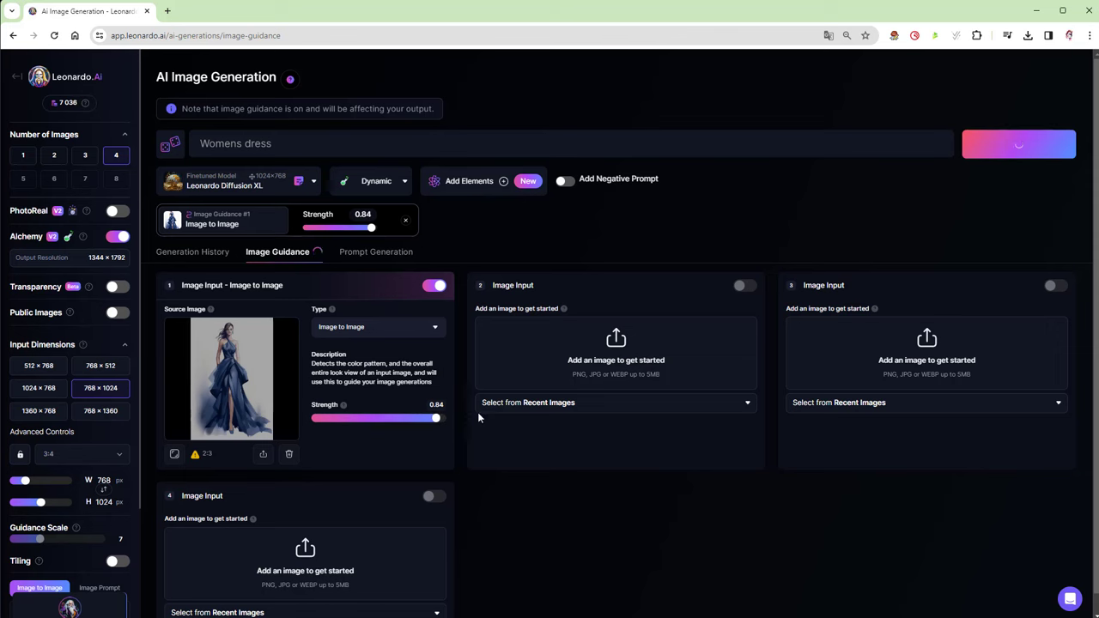
pyautogui.click(190, 253)
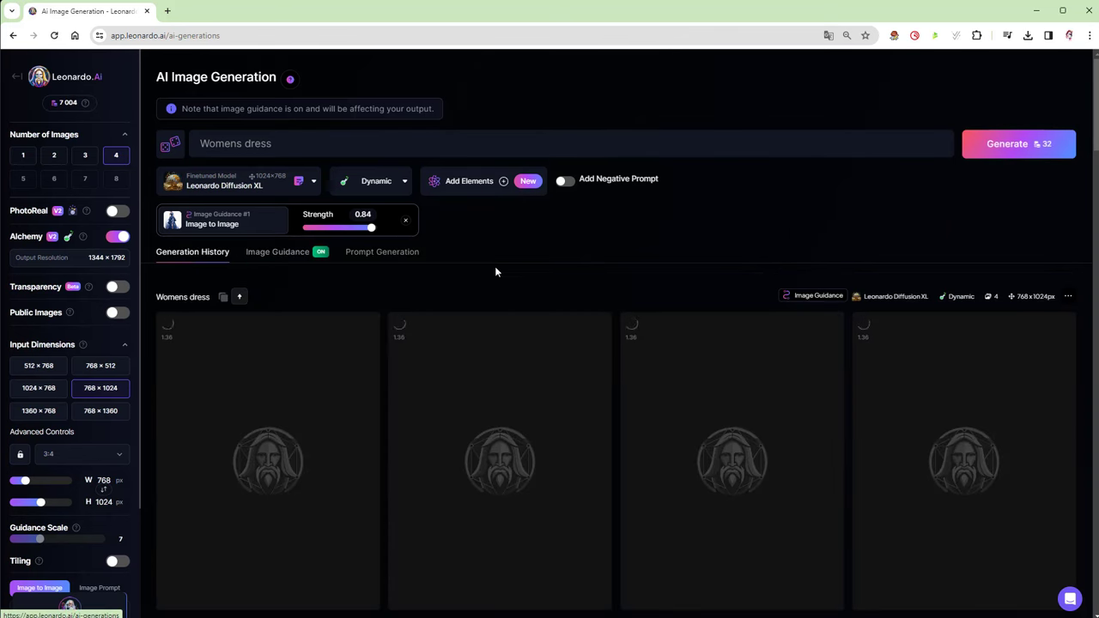
# Scroll the generation history until the finished 'Womens dress' run of four blue halter gowns appears.
pyautogui.scroll(-5, 495, 266)
pyautogui.scroll(1, 494, 264)
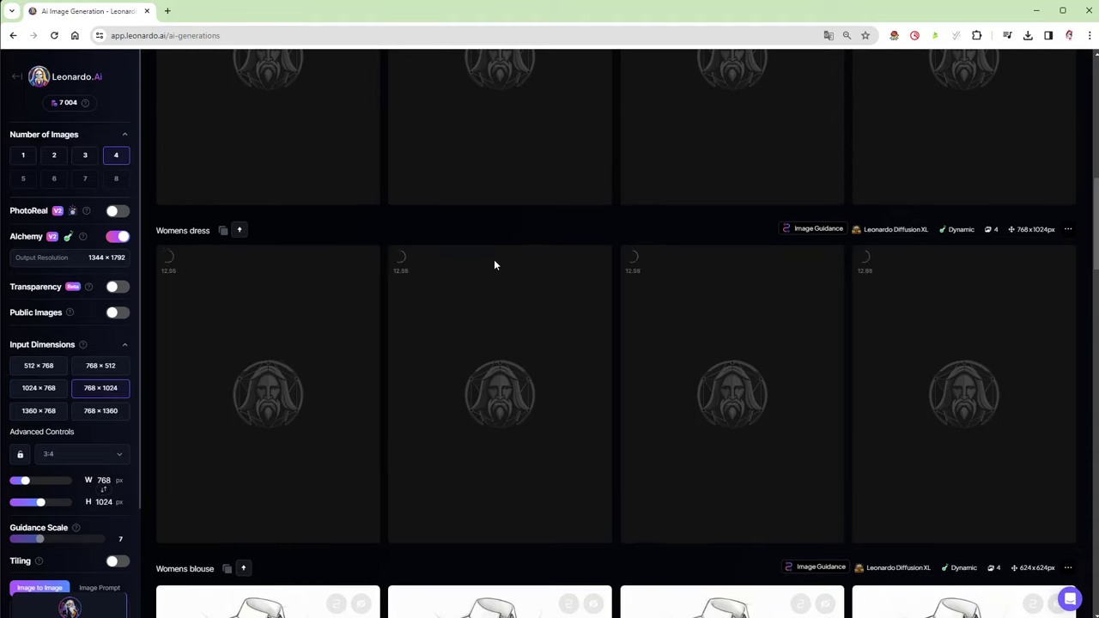
pyautogui.scroll(-3, 463, 259)
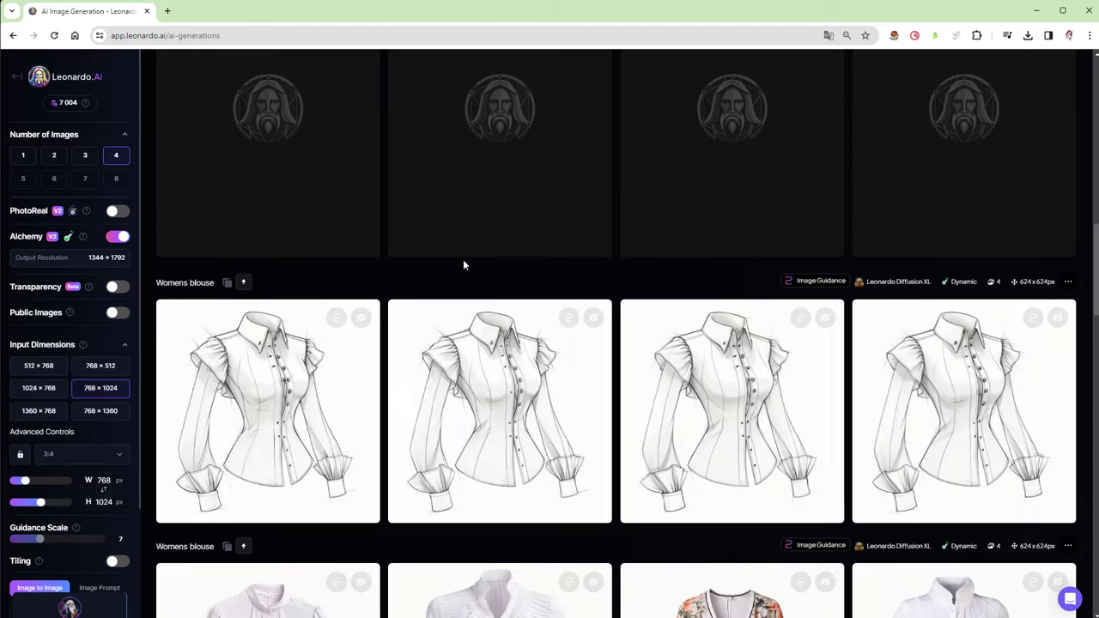
pyautogui.scroll(-1, 530, 276)
pyautogui.scroll(1, 524, 284)
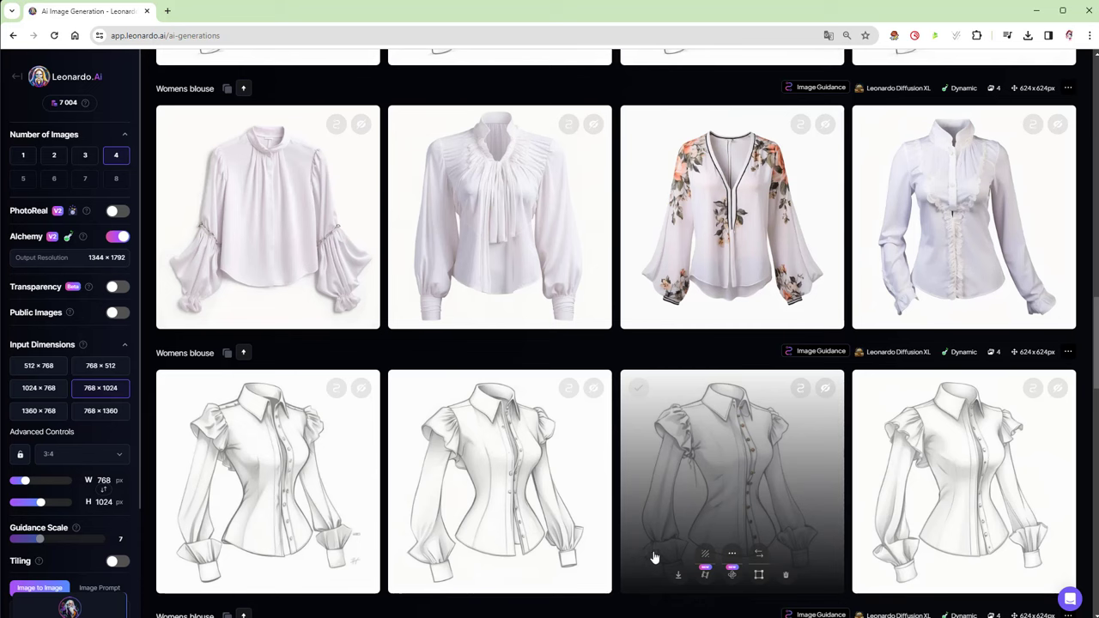
pyautogui.scroll(3, 632, 347)
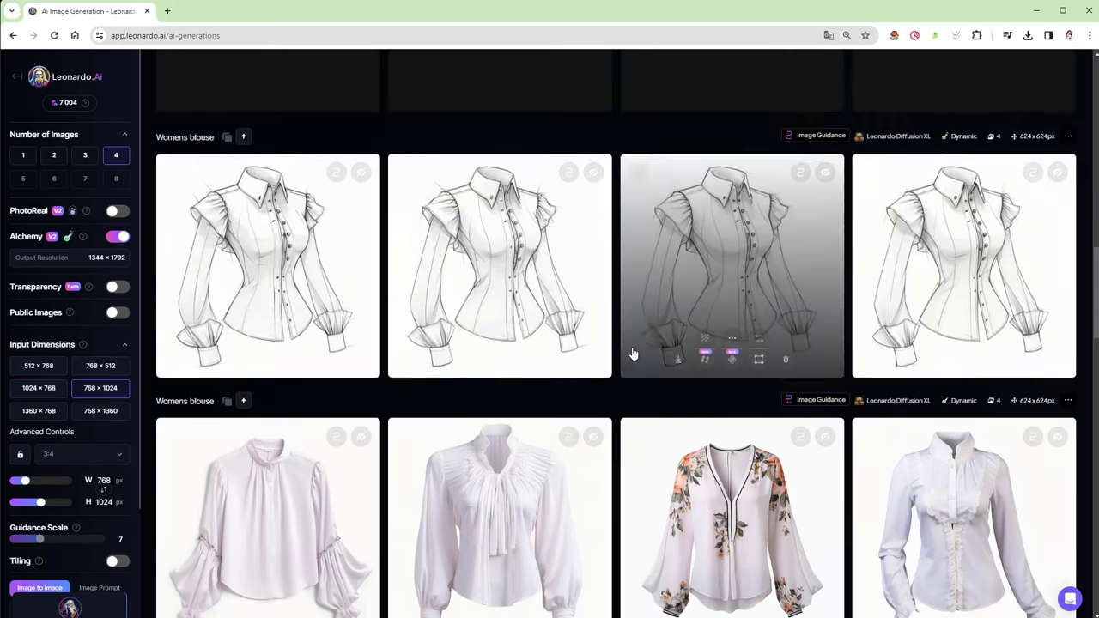
pyautogui.scroll(3, 632, 347)
pyautogui.scroll(3, 632, 347)
pyautogui.scroll(-3, 632, 347)
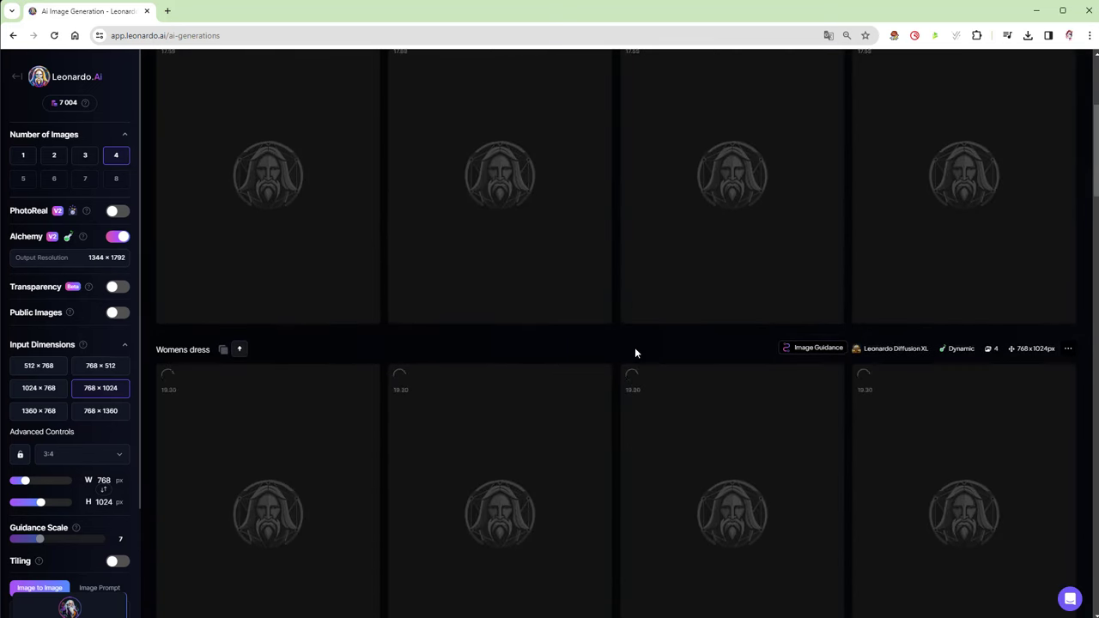
pyautogui.scroll(-3, 635, 347)
pyautogui.scroll(-3, 625, 348)
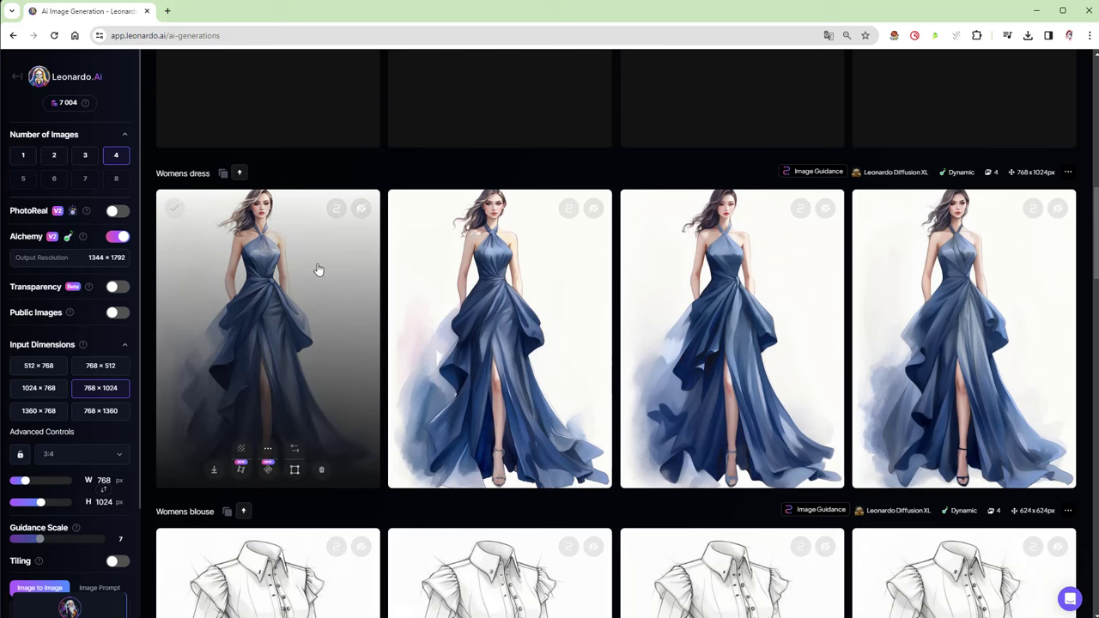
# Page forward and back through the four blue gown variations enlarged, then close the viewer.
pyautogui.click(290, 323)
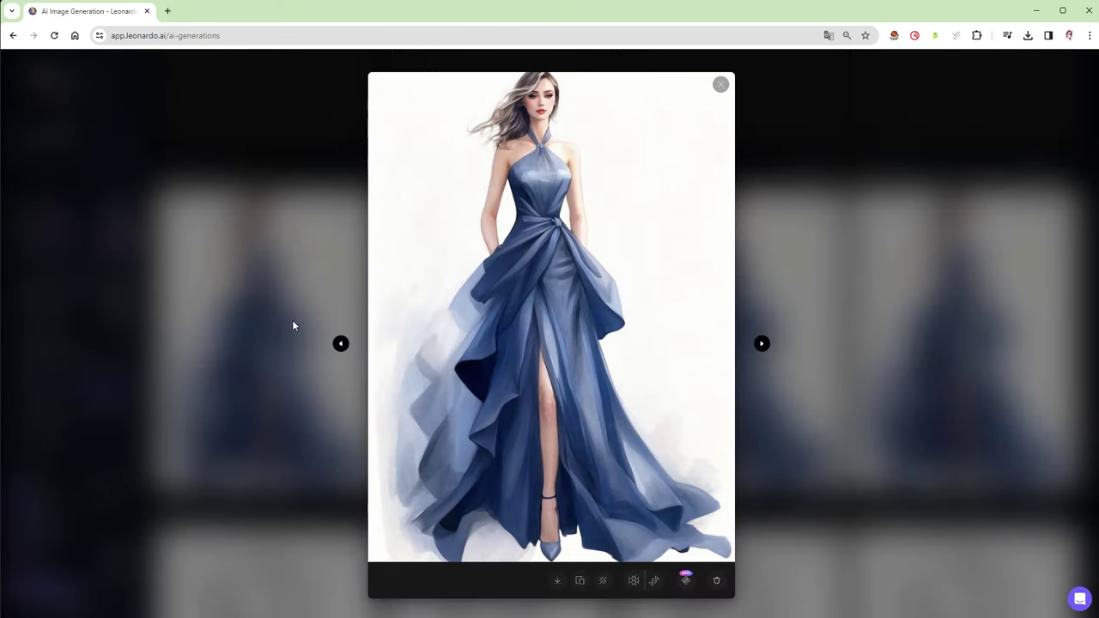
pyautogui.click(761, 344)
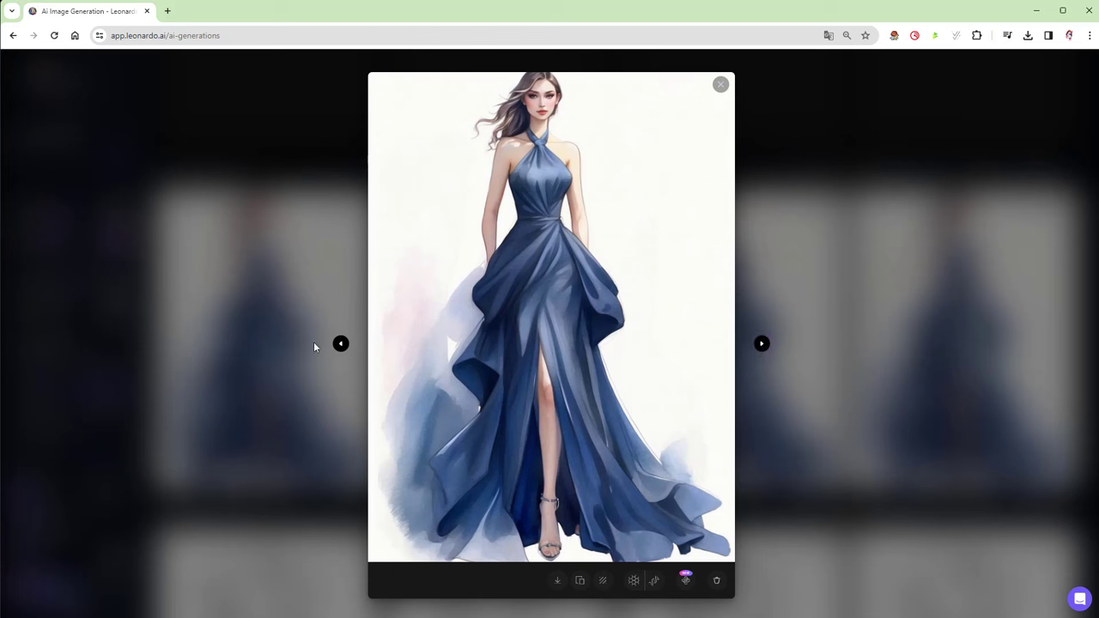
pyautogui.click(341, 344)
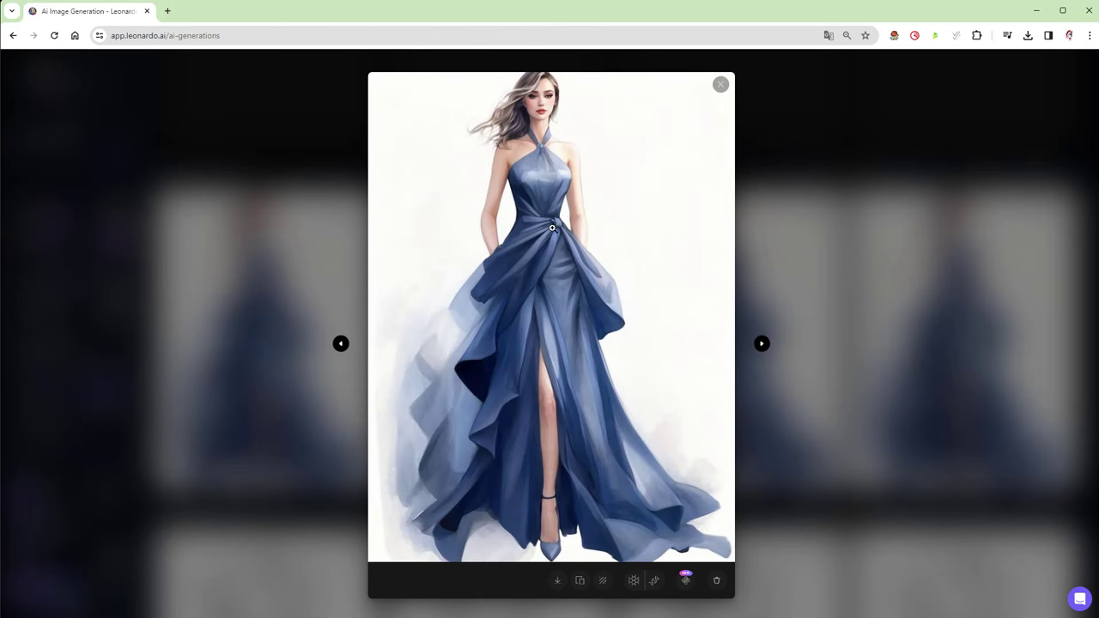
pyautogui.click(762, 345)
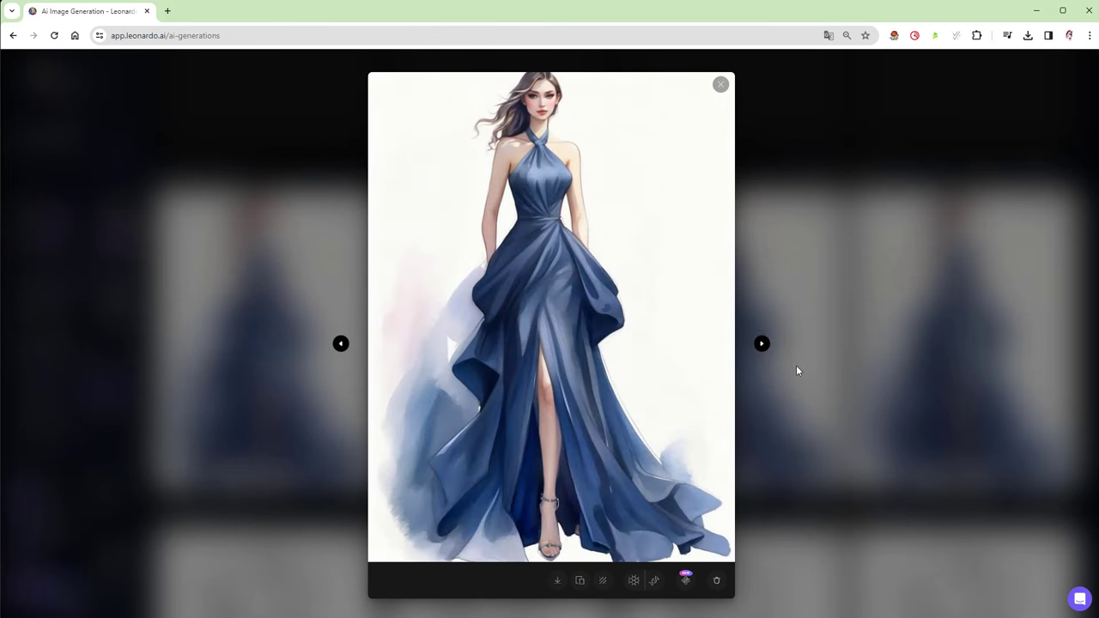
pyautogui.click(761, 346)
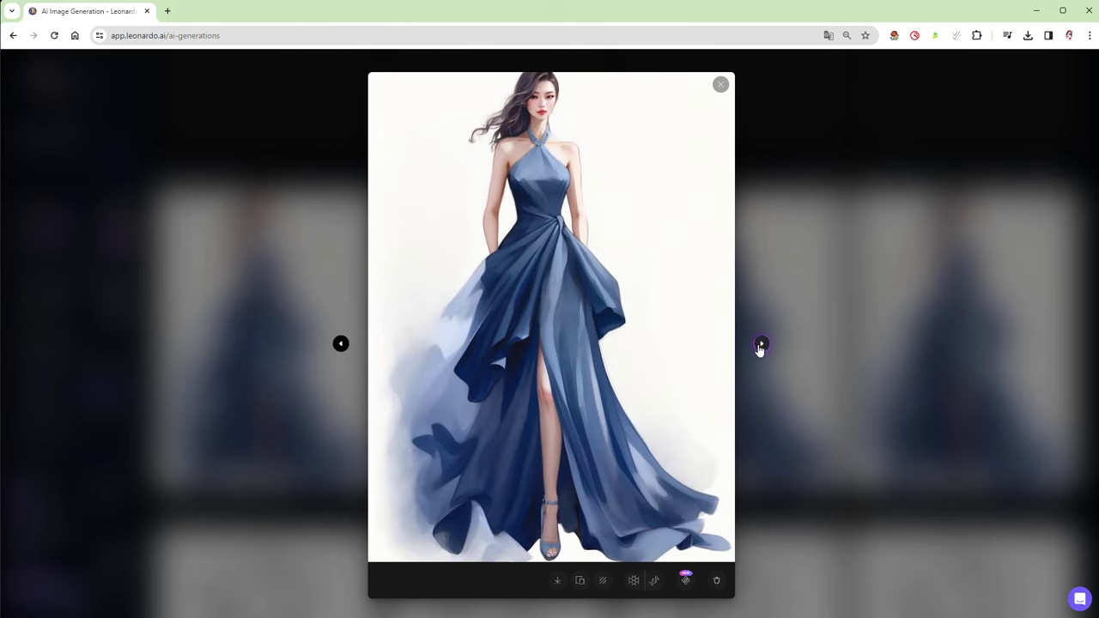
pyautogui.click(761, 345)
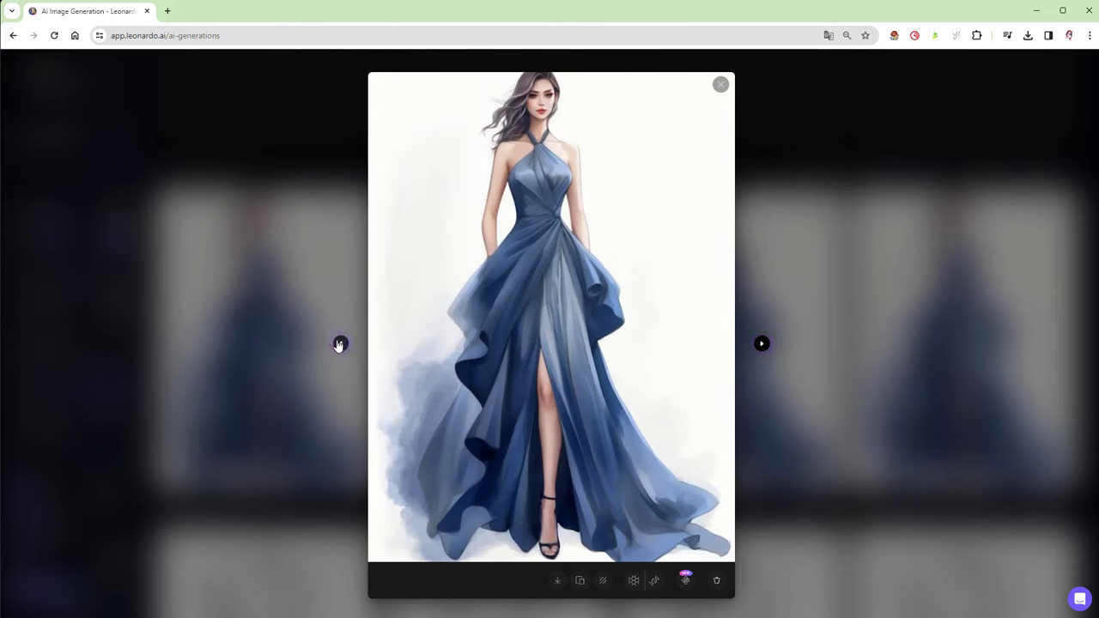
pyautogui.click(340, 344)
pyautogui.click(720, 86)
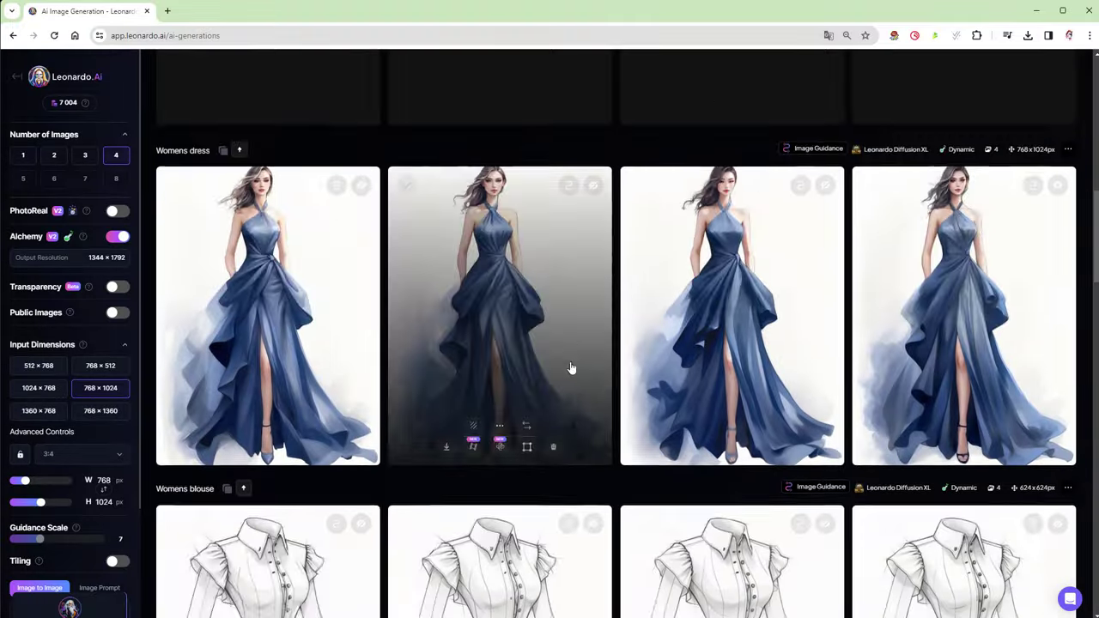
pyautogui.scroll(-3, 570, 368)
pyautogui.scroll(5, 825, 386)
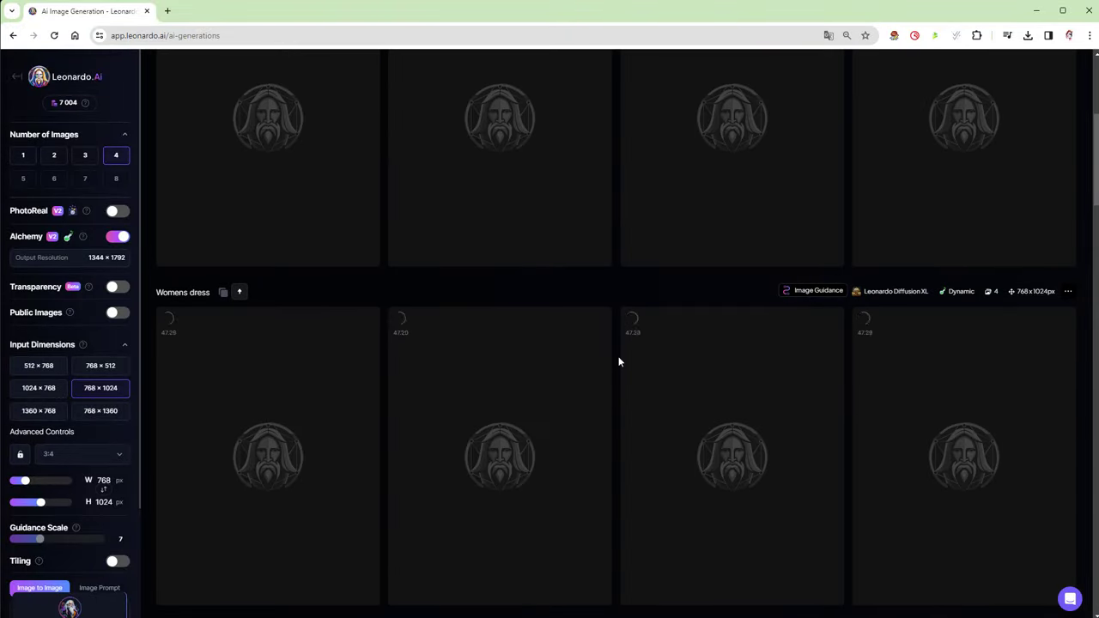
# Enlarge the second 'Womens blouse' batch and page through all four sketches, then close the viewer.
pyautogui.scroll(-2, 619, 362)
pyautogui.scroll(-4, 619, 362)
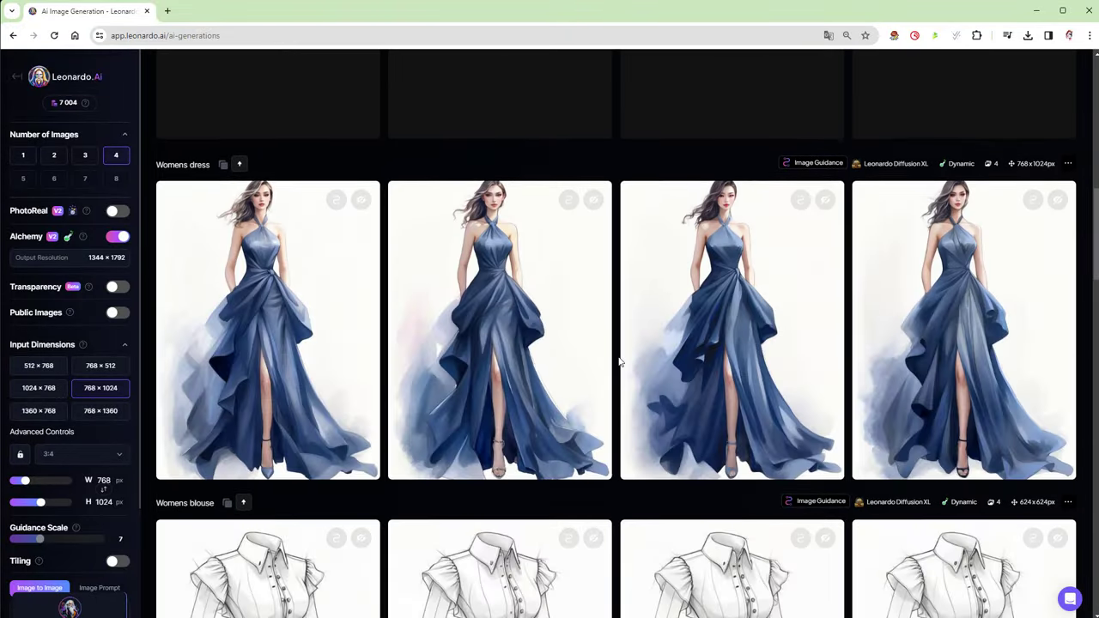
pyautogui.scroll(-3, 618, 361)
pyautogui.scroll(-2, 620, 361)
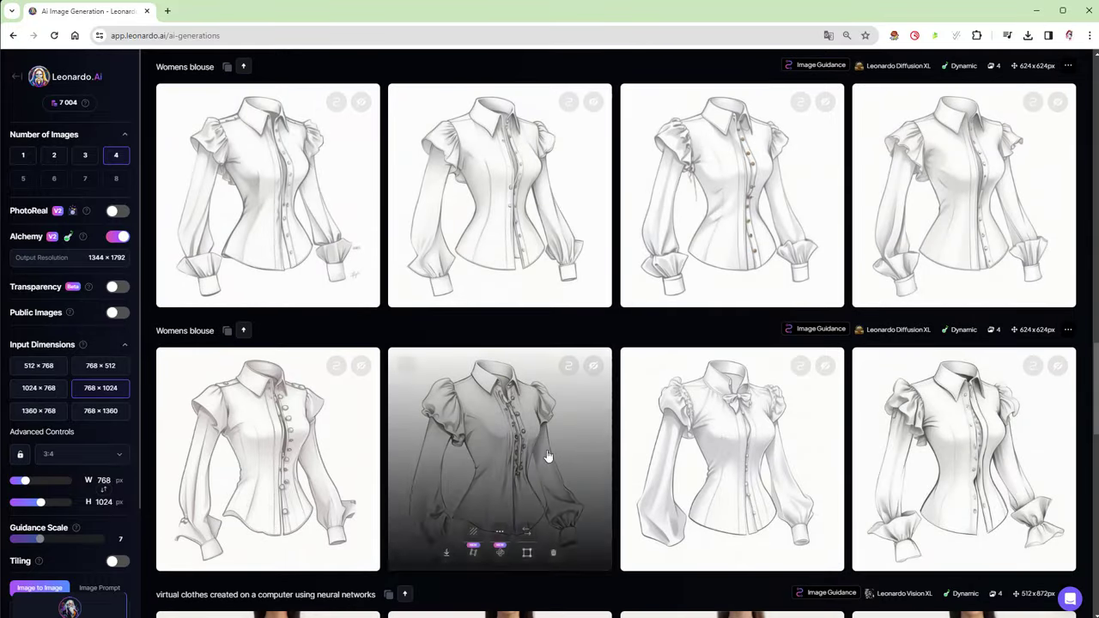
pyautogui.click(324, 463)
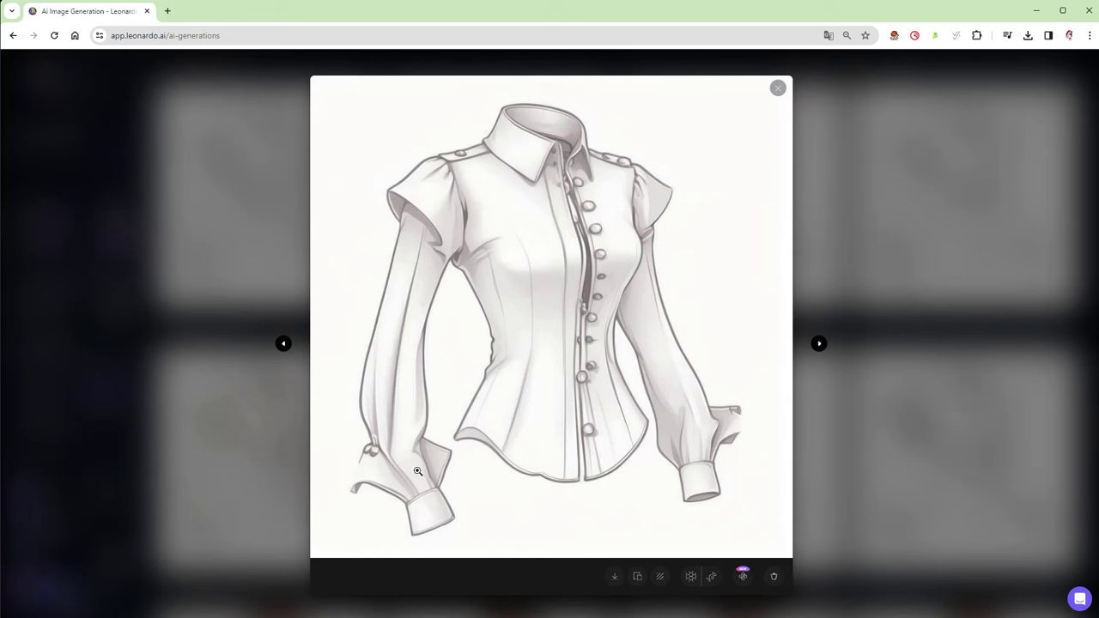
pyautogui.click(819, 345)
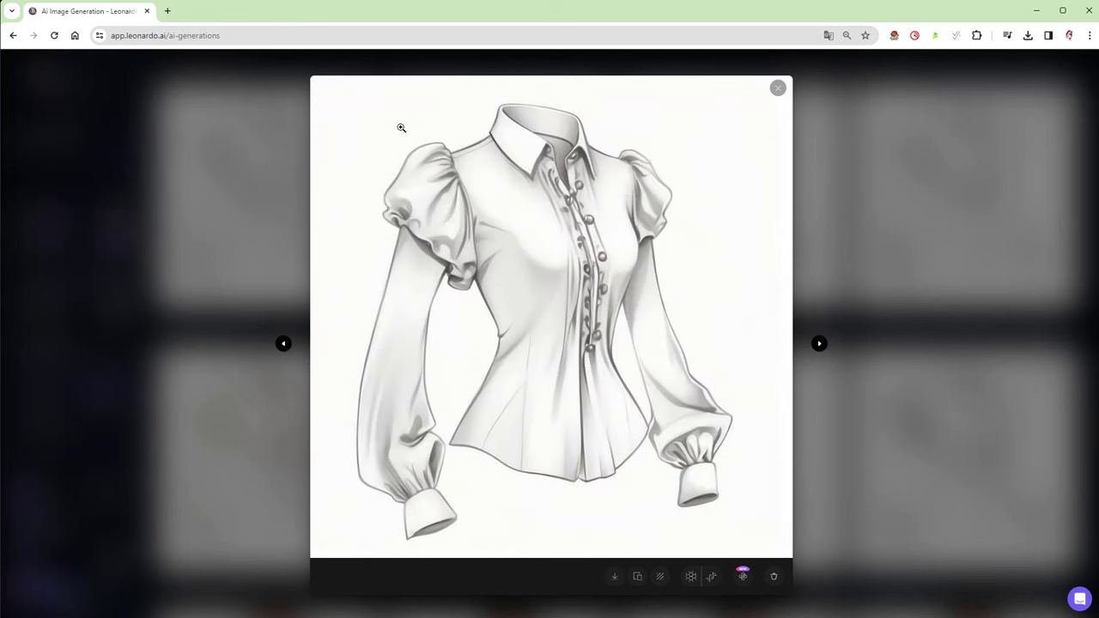
pyautogui.click(819, 345)
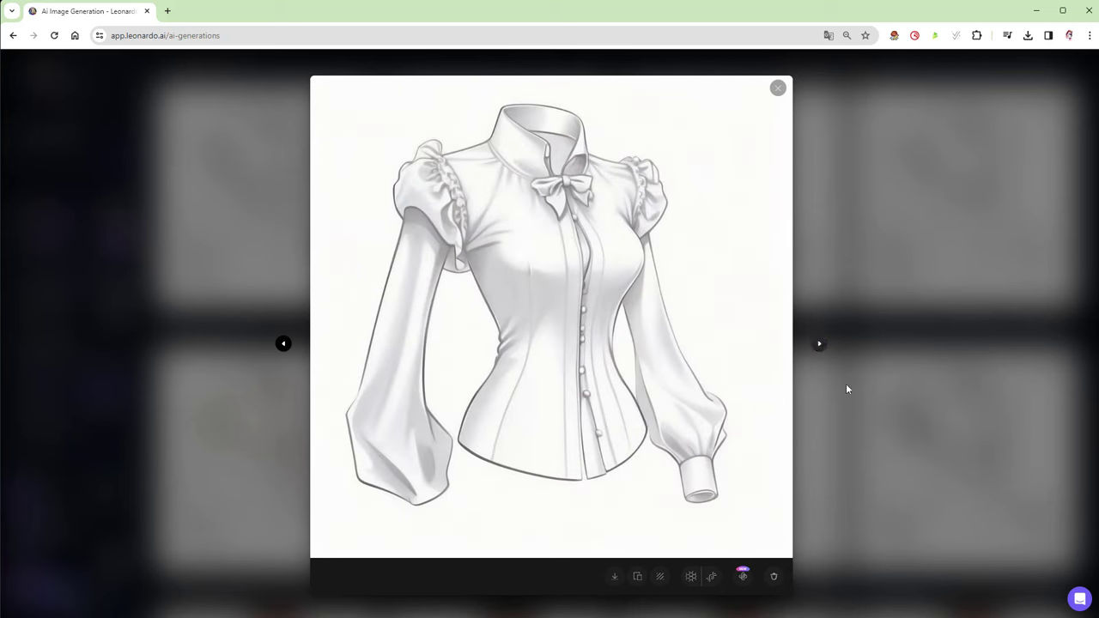
pyautogui.click(820, 345)
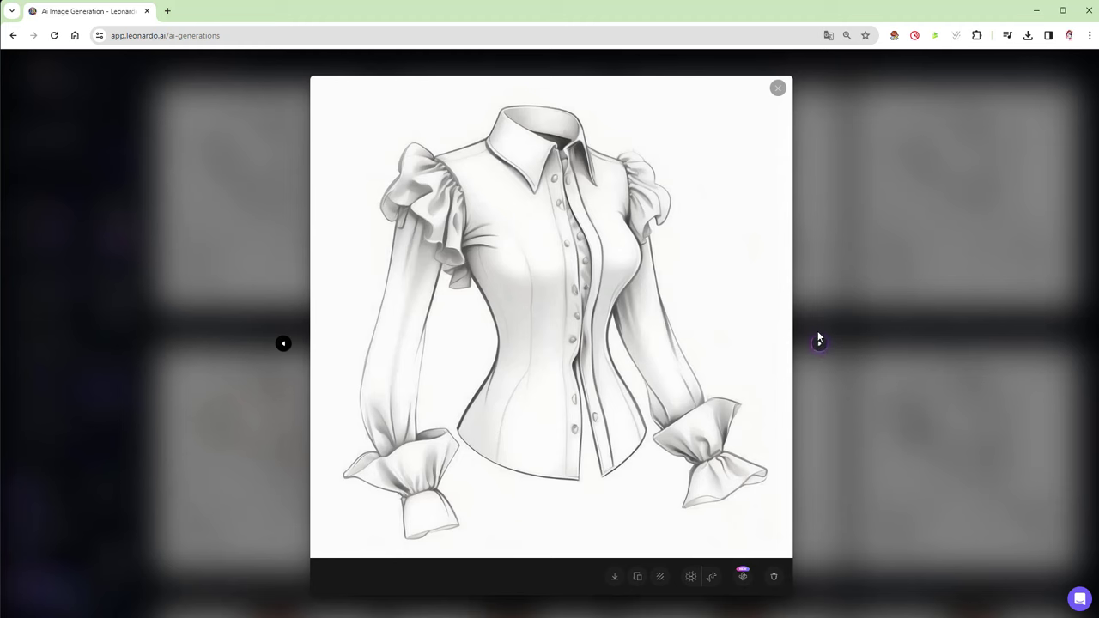
pyautogui.click(778, 89)
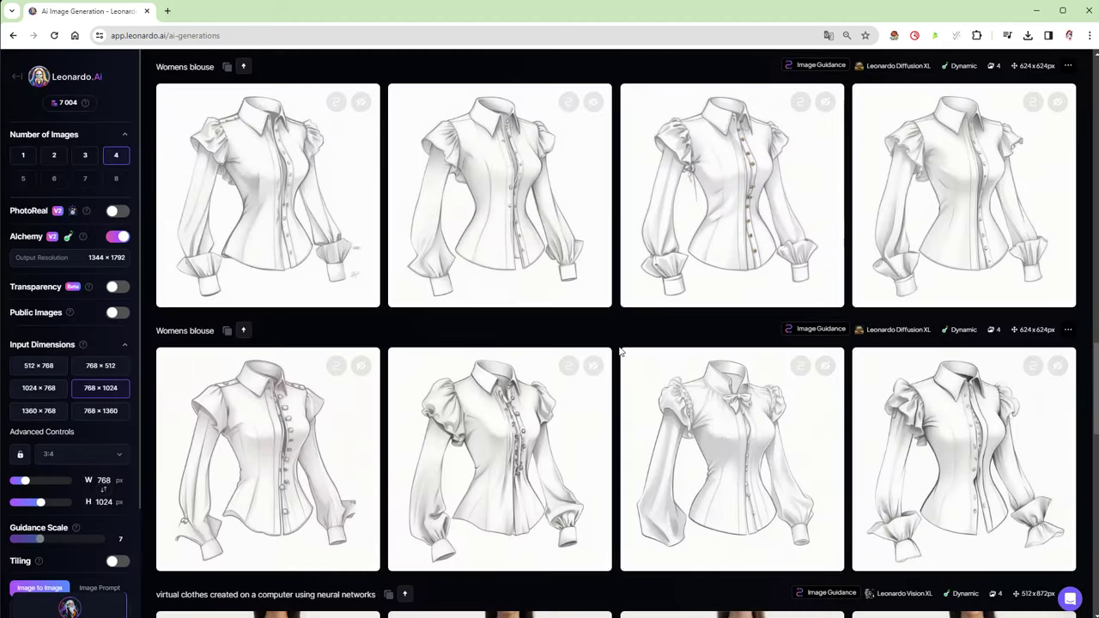
pyautogui.scroll(3, 624, 351)
pyautogui.scroll(5, 624, 350)
pyautogui.scroll(4, 625, 348)
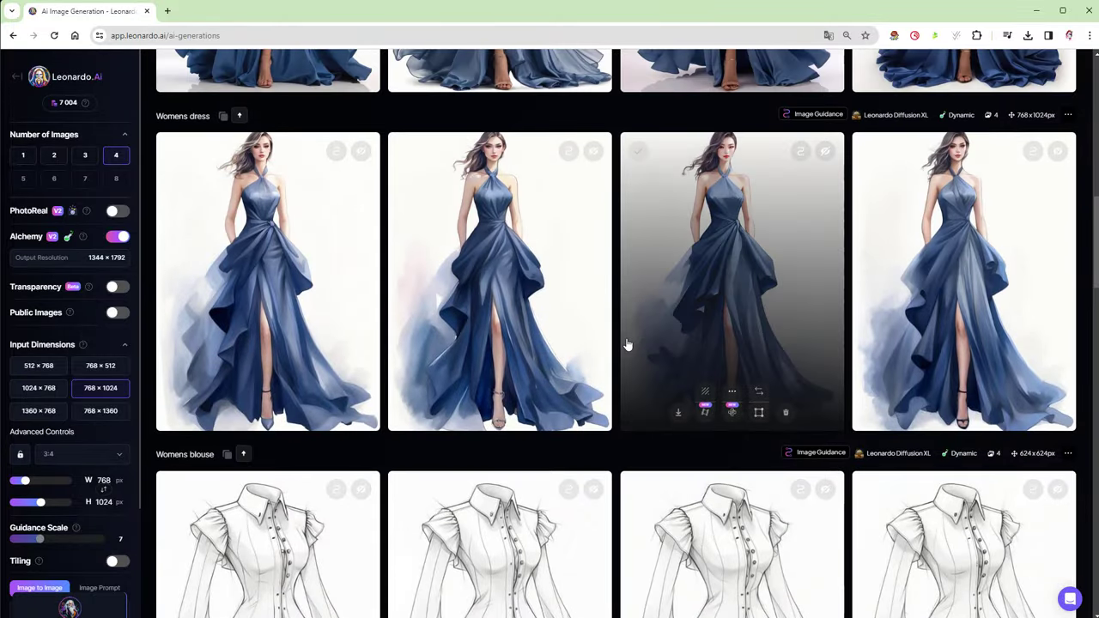
# Enlarge the photo-style blue halter dresses and page through all four variations, then close the viewer.
pyautogui.scroll(1, 627, 345)
pyautogui.scroll(3, 627, 343)
pyautogui.scroll(2, 626, 344)
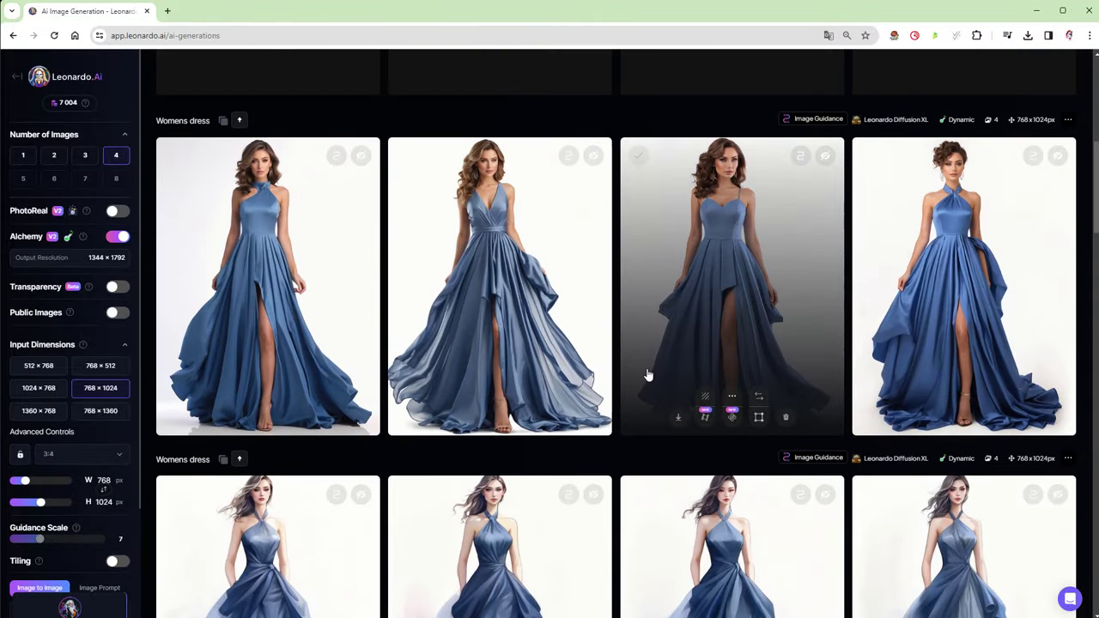
pyautogui.scroll(2, 648, 374)
pyautogui.scroll(-2, 648, 373)
pyautogui.click(294, 287)
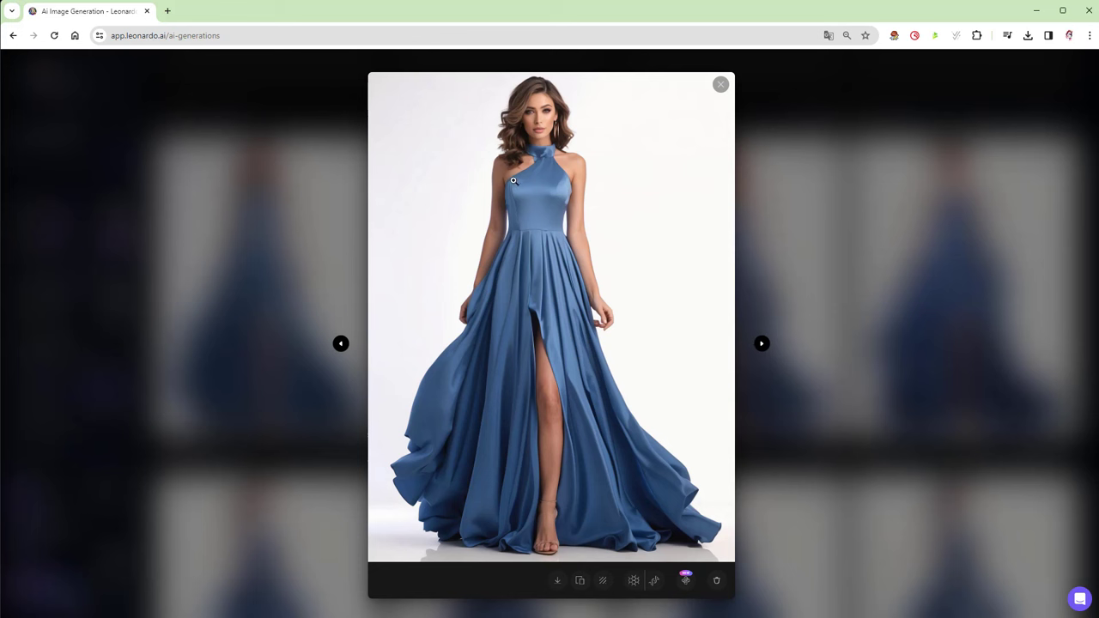
pyautogui.click(762, 345)
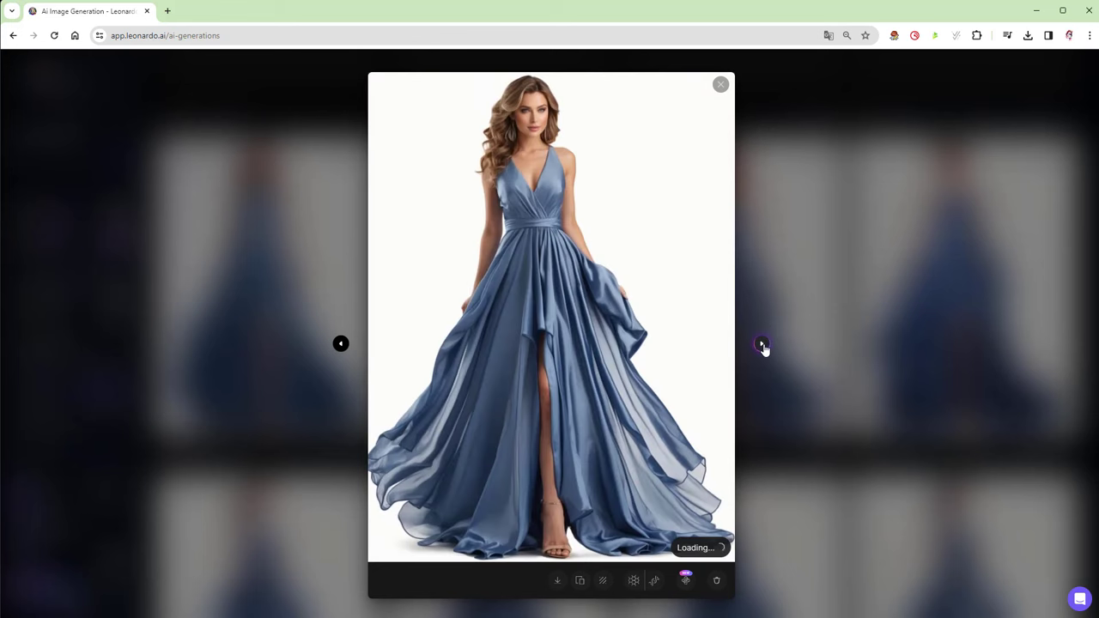
pyautogui.click(762, 344)
pyautogui.click(762, 344)
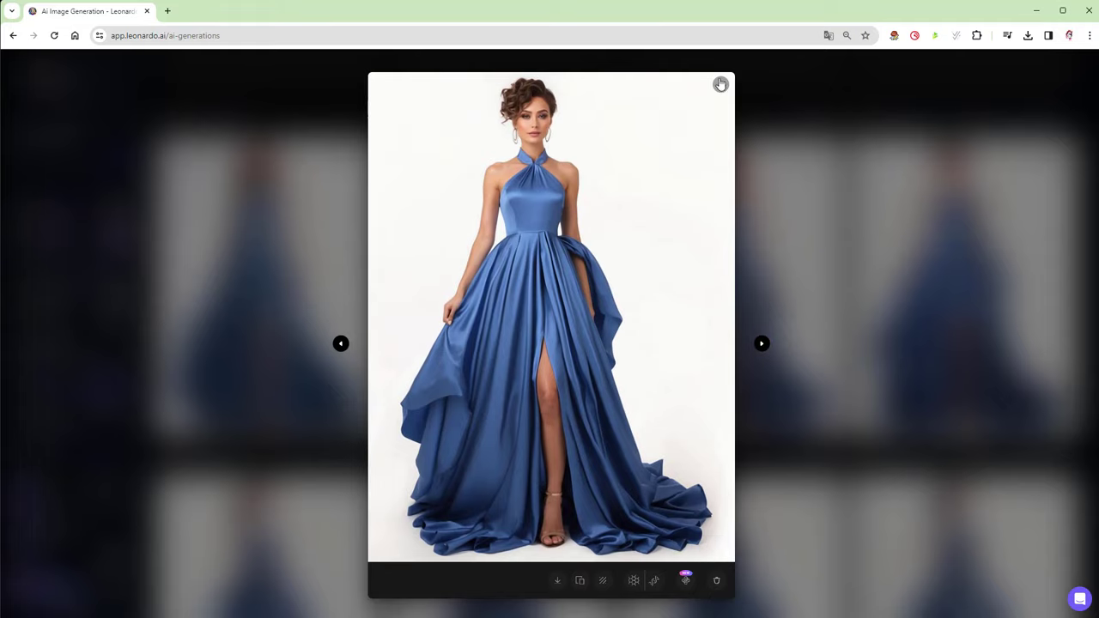
pyautogui.click(722, 87)
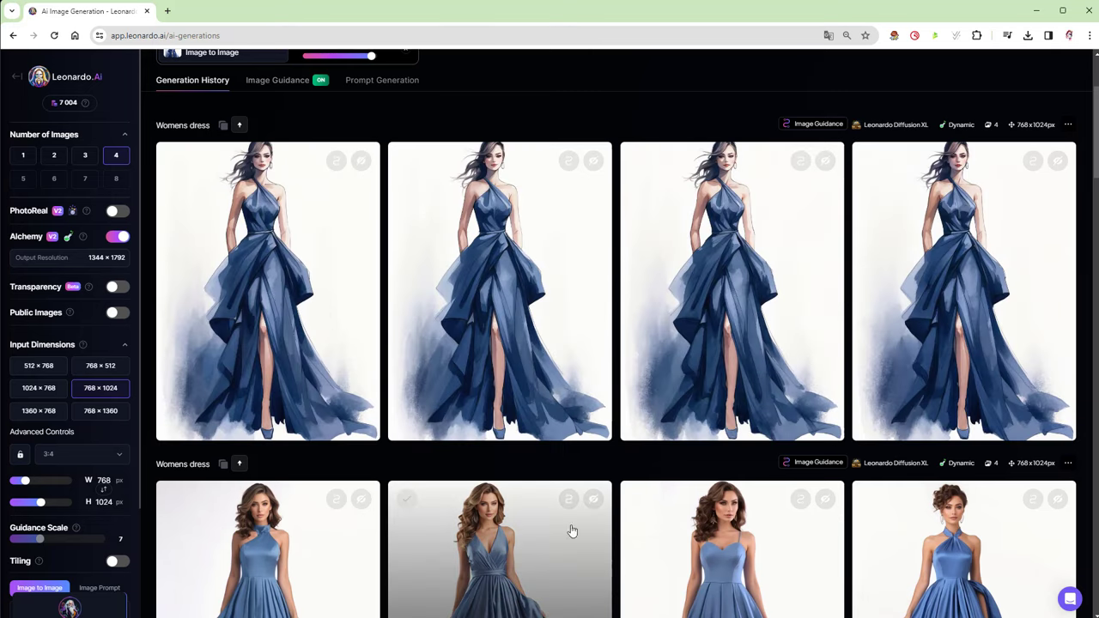
# Enlarge the illustrated blue gowns, page forward through all four and back again, then close the viewer.
pyautogui.click(326, 313)
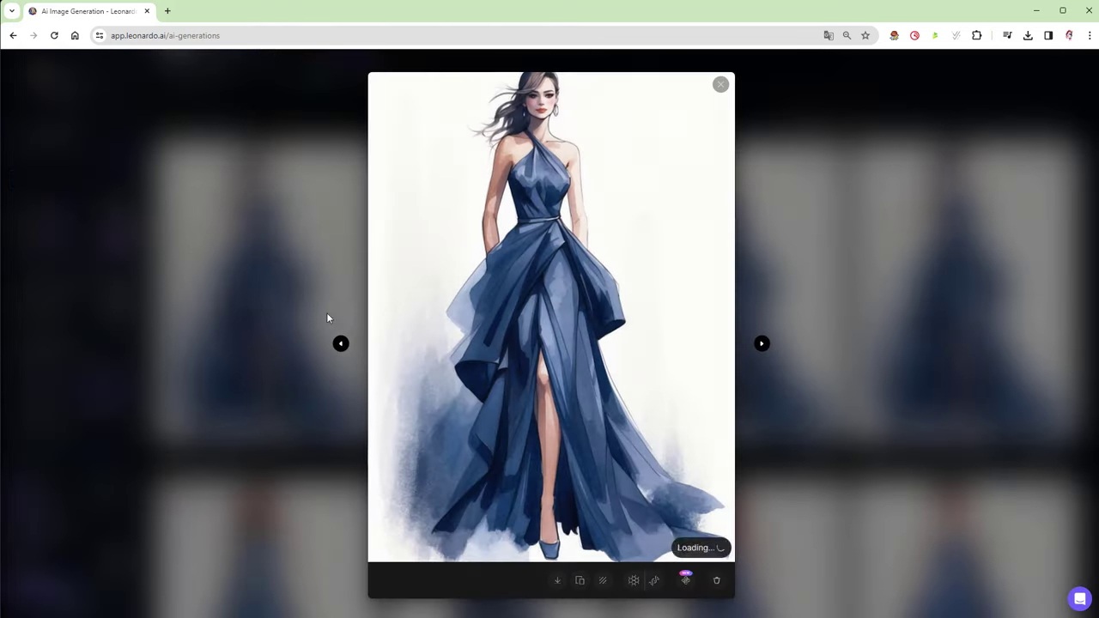
pyautogui.click(761, 346)
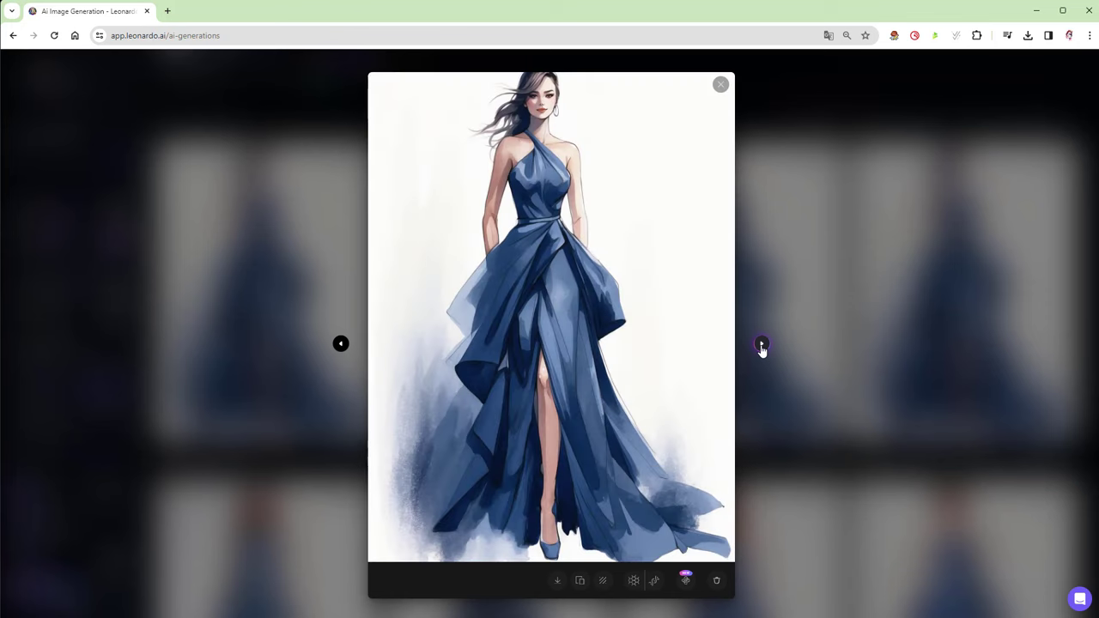
pyautogui.click(761, 346)
pyautogui.click(761, 345)
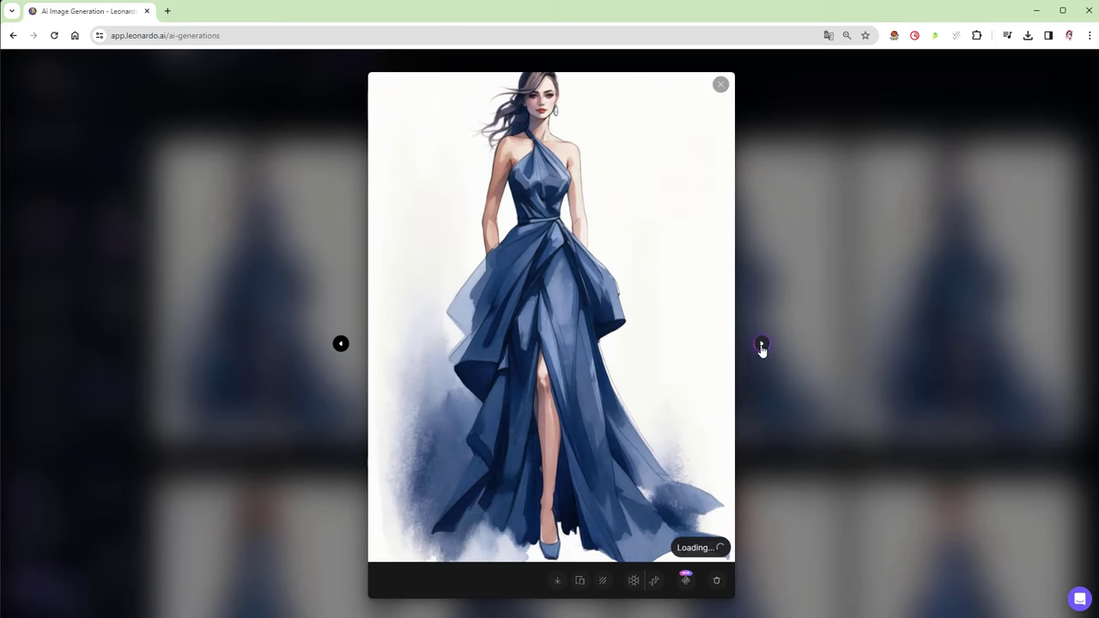
pyautogui.click(340, 345)
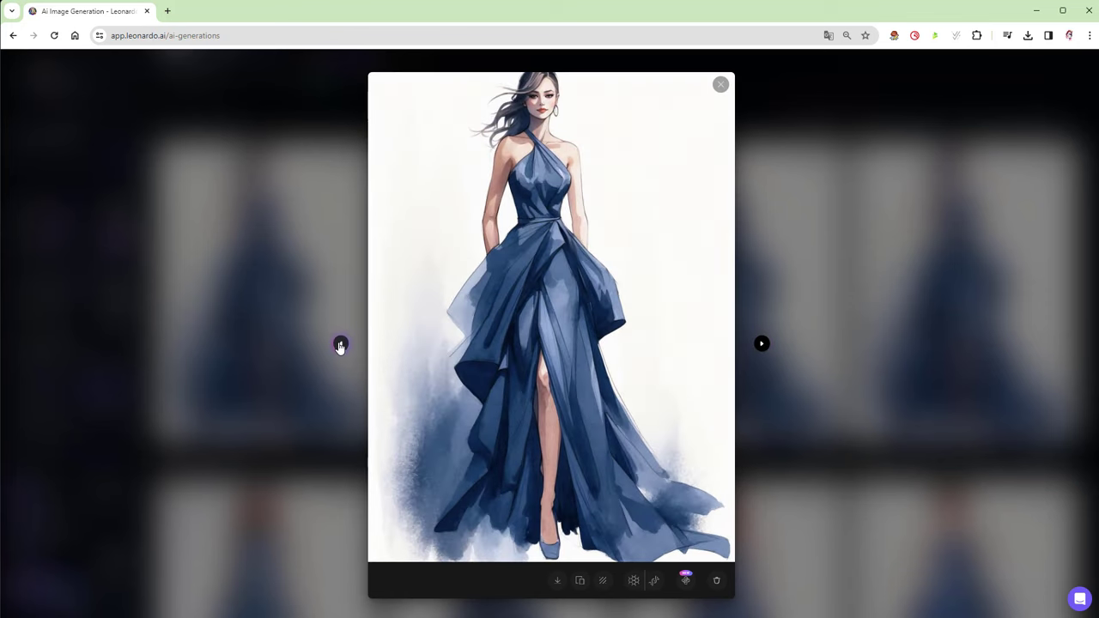
pyautogui.click(340, 345)
pyautogui.click(340, 346)
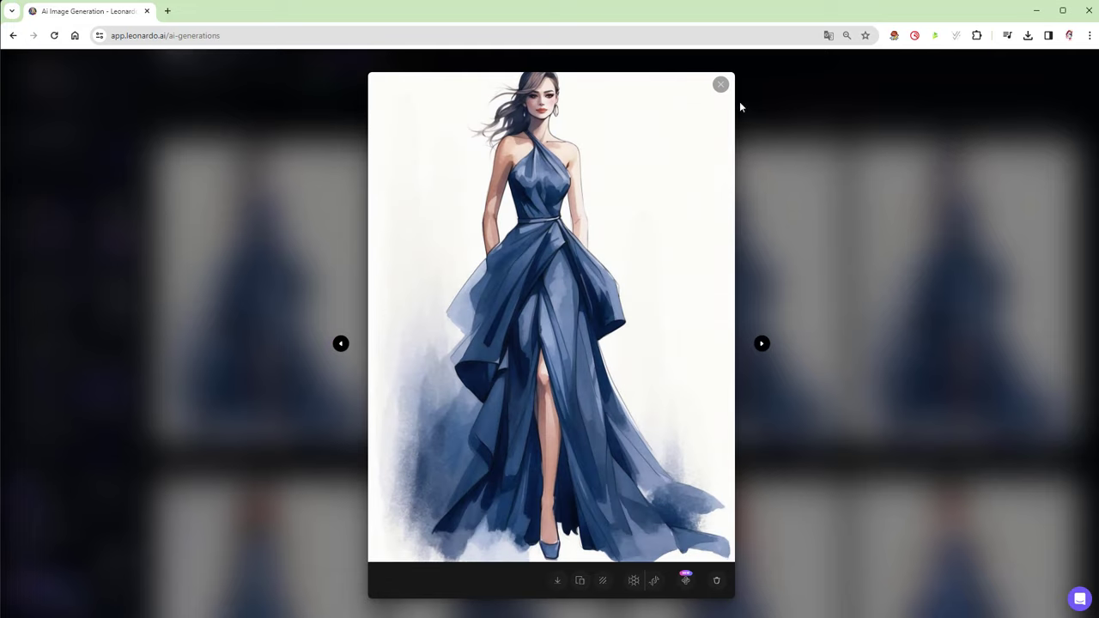
pyautogui.click(721, 88)
pyautogui.scroll(-2, 639, 258)
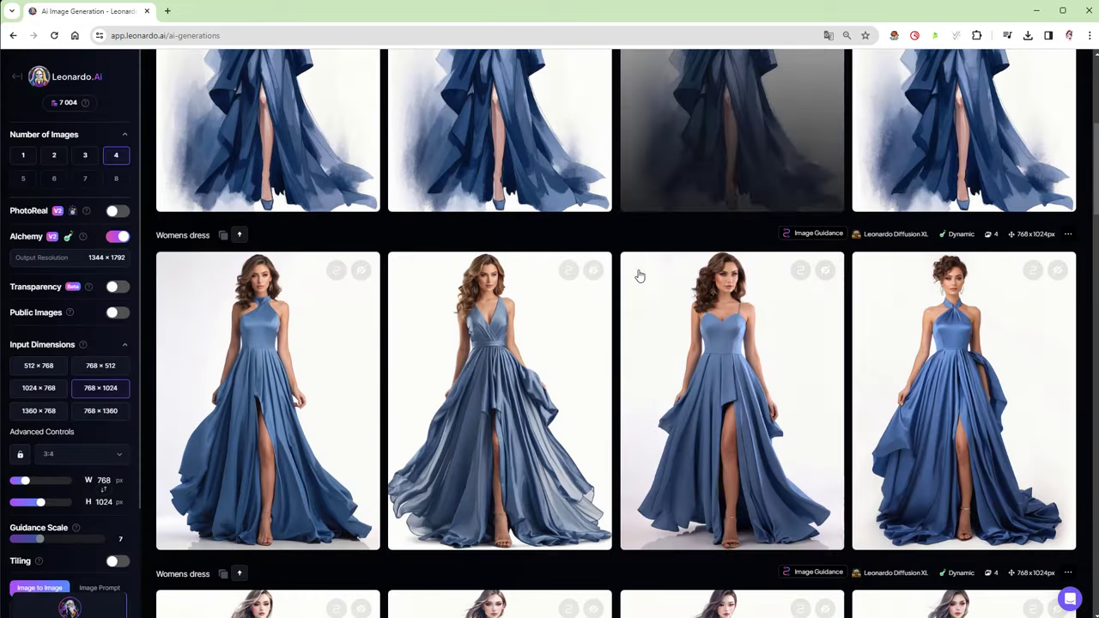
pyautogui.scroll(-3, 604, 328)
pyautogui.scroll(-3, 604, 328)
pyautogui.scroll(-3, 604, 328)
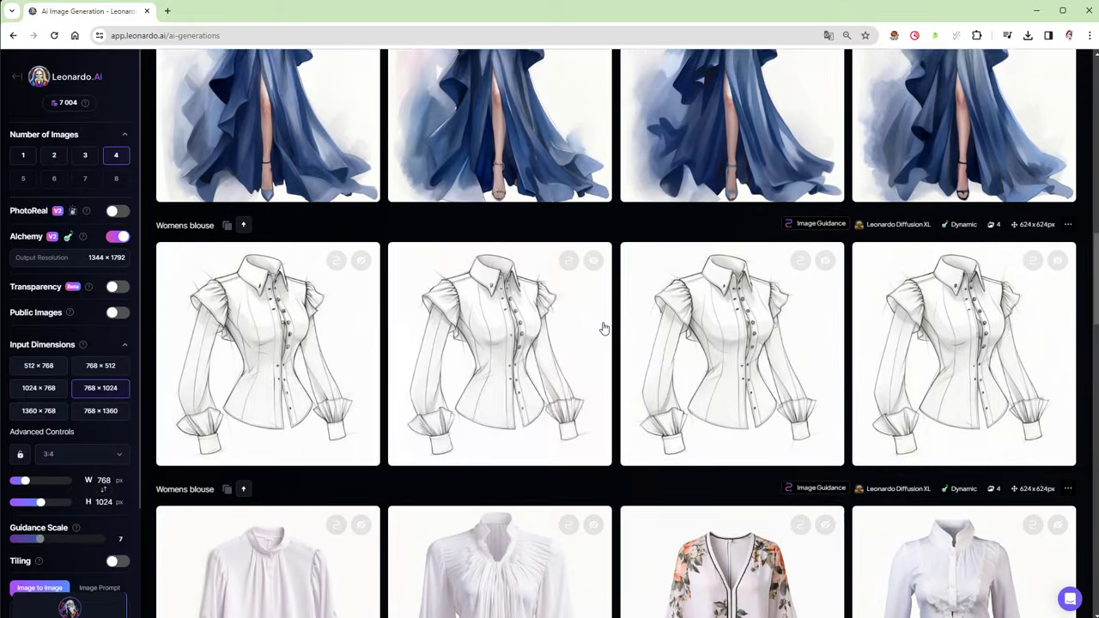
pyautogui.scroll(-1, 604, 328)
pyautogui.scroll(-1, 603, 328)
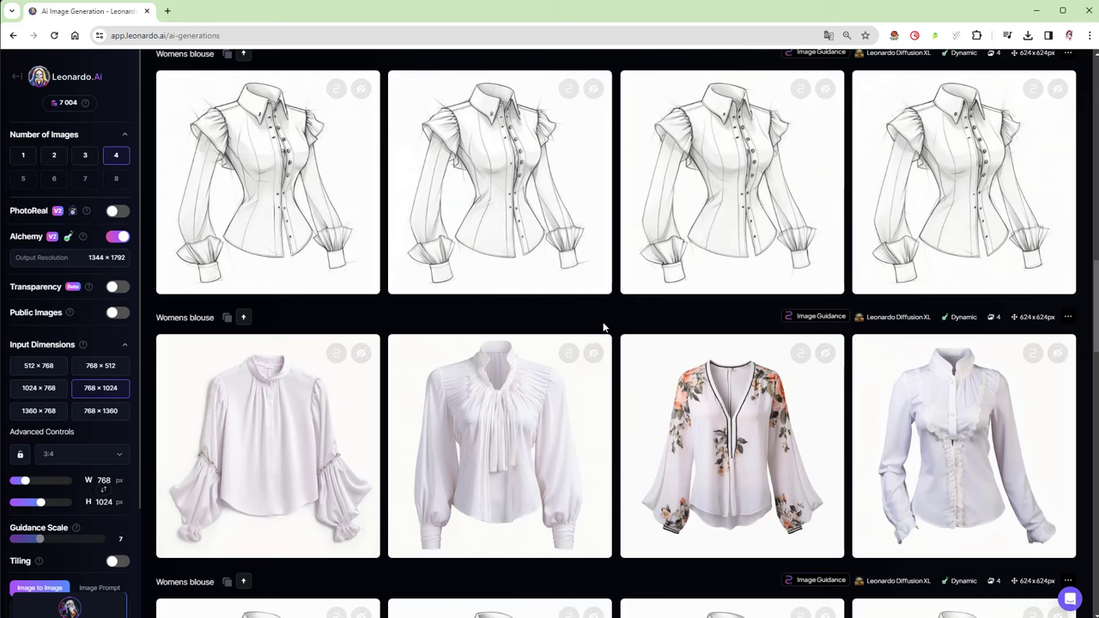
pyautogui.scroll(-3, 604, 328)
pyautogui.scroll(-3, 604, 328)
pyautogui.scroll(1, 603, 324)
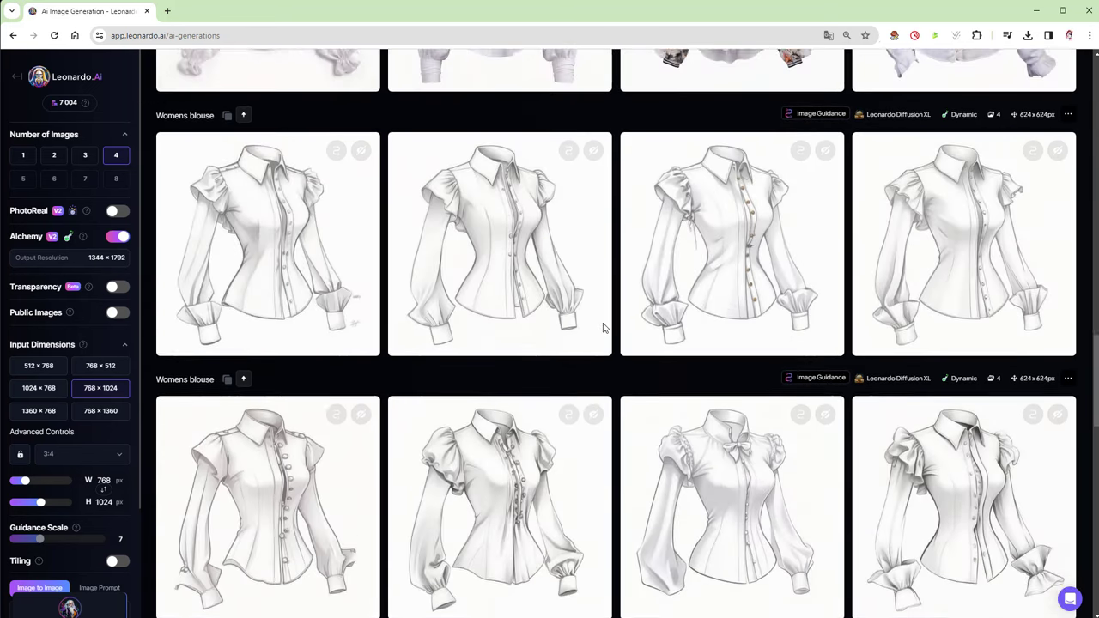
pyautogui.scroll(-1, 604, 322)
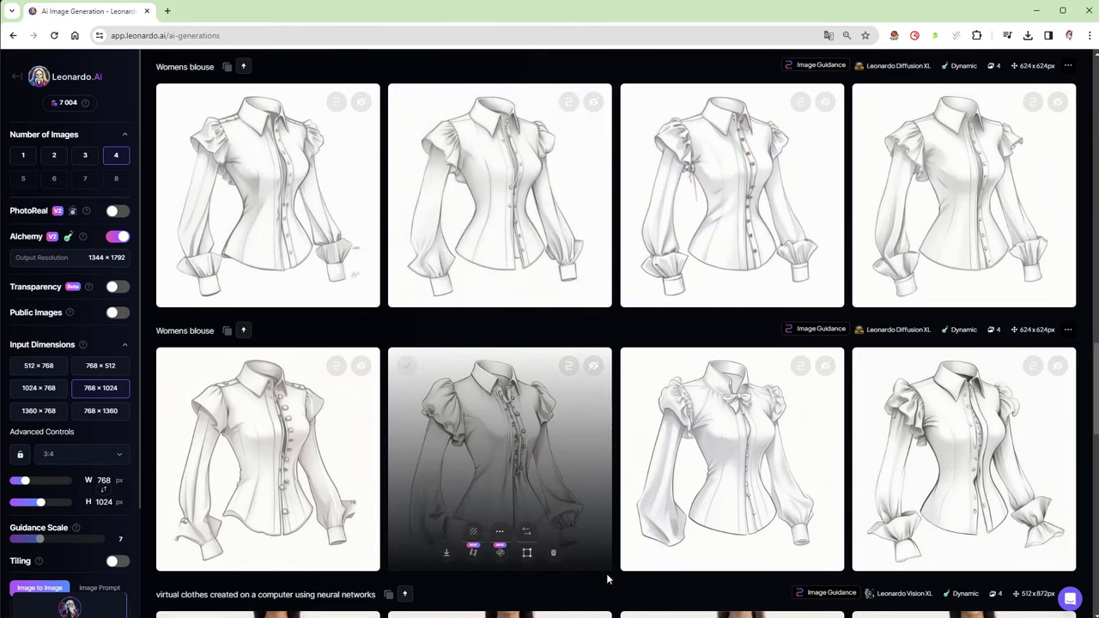